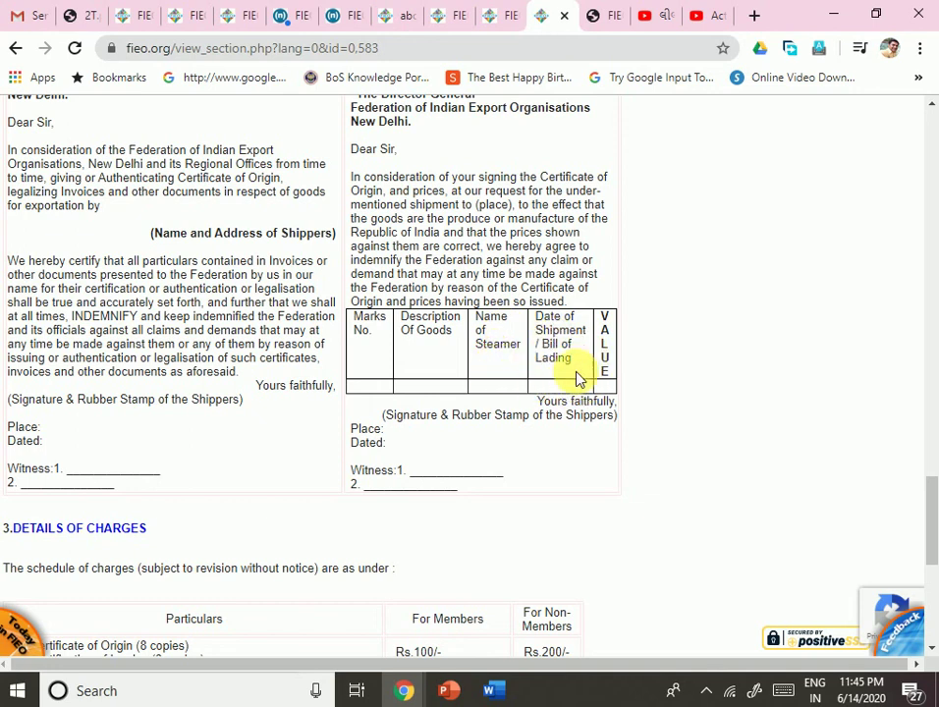
Step: Review the Details of Charges and Documents to be Submitted, then switch to the FIEO login tab
{"action": "scroll", "coordinate": [157, 360], "scroll_direction": "up", "scroll_amount": 2}
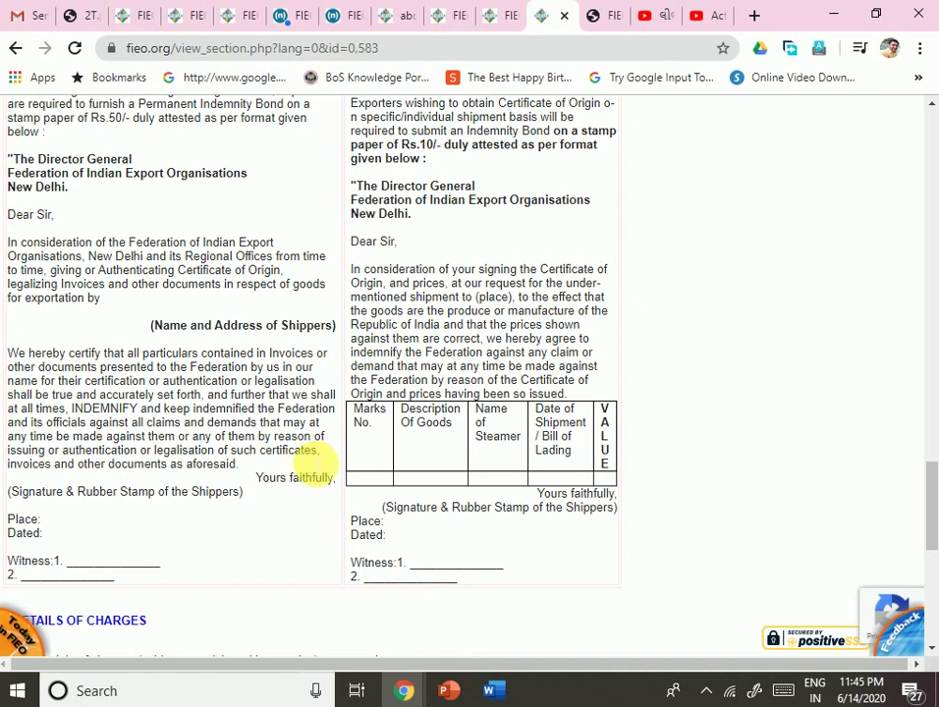
{"action": "scroll", "coordinate": [311, 462], "scroll_direction": "down", "scroll_amount": 3}
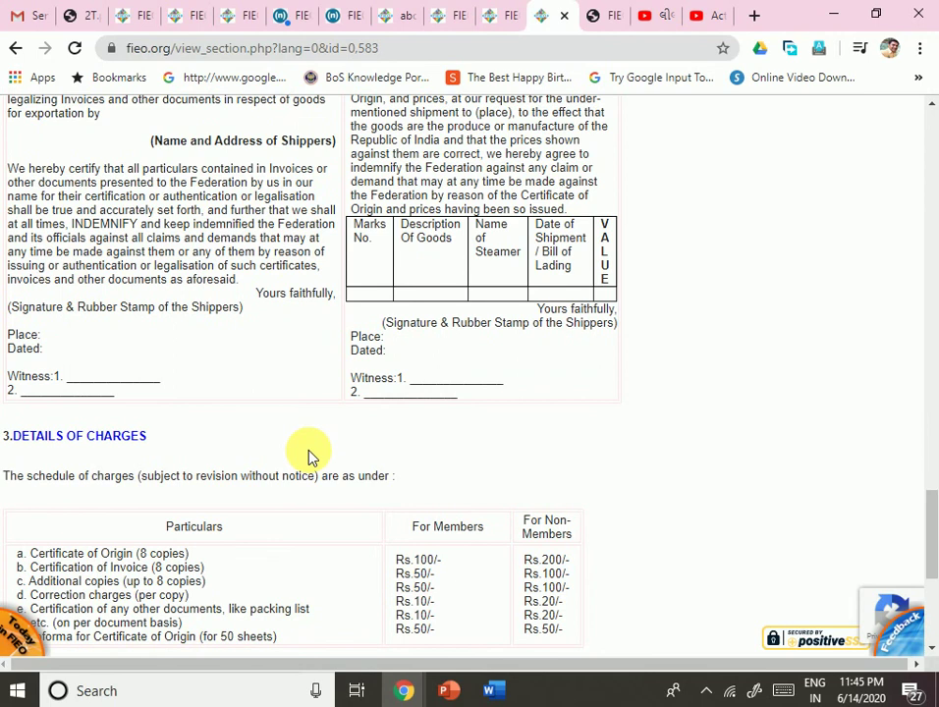
{"action": "scroll", "coordinate": [310, 458], "scroll_direction": "down", "scroll_amount": 3}
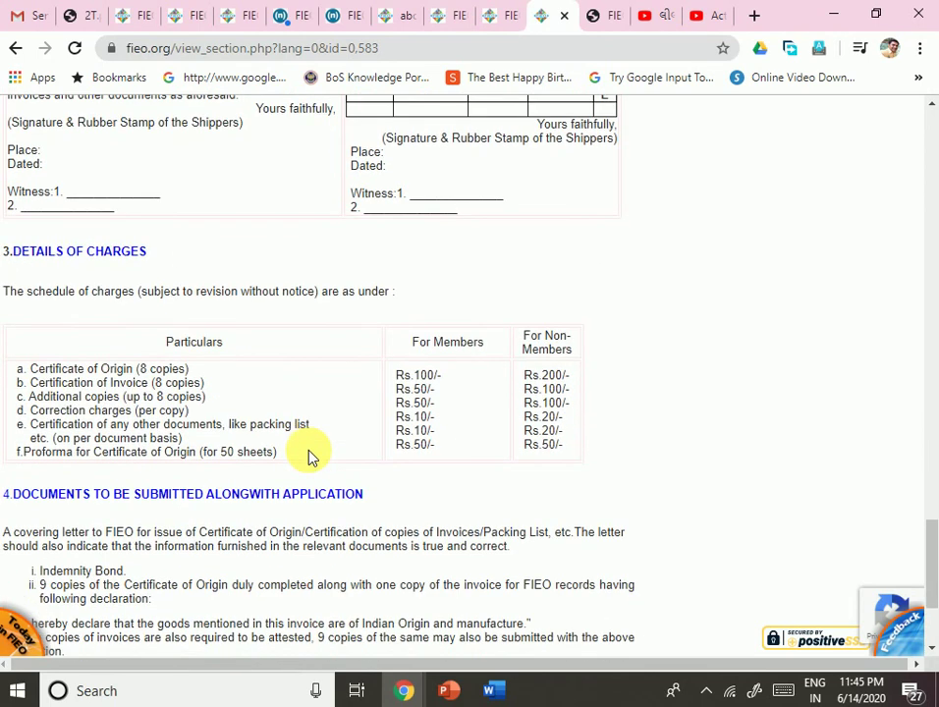
{"action": "scroll", "coordinate": [308, 456], "scroll_direction": "down", "scroll_amount": 3}
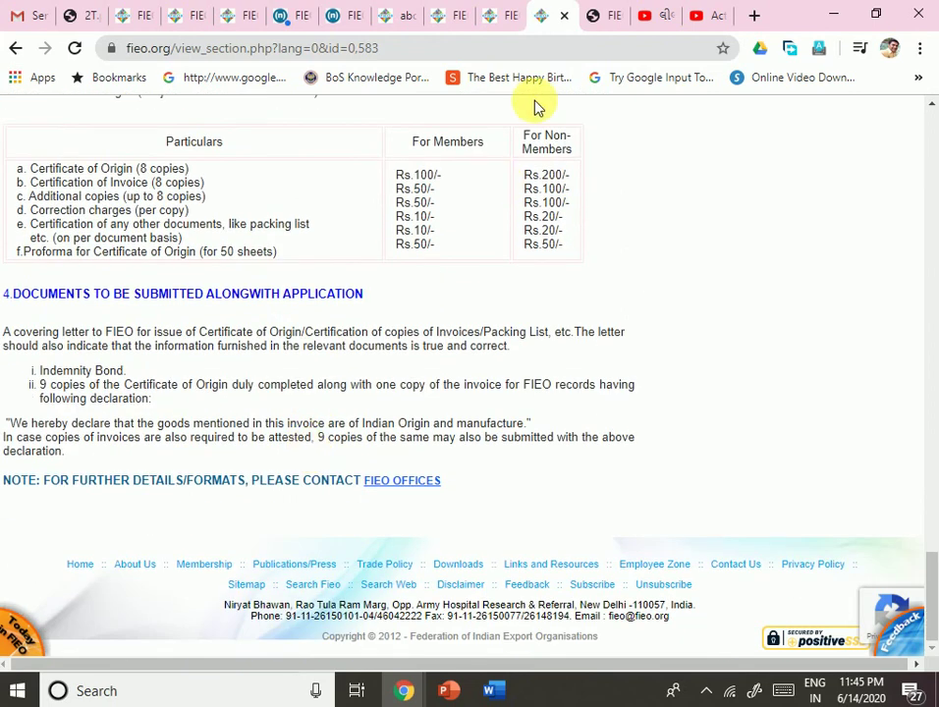
{"action": "left_click", "coordinate": [607, 13]}
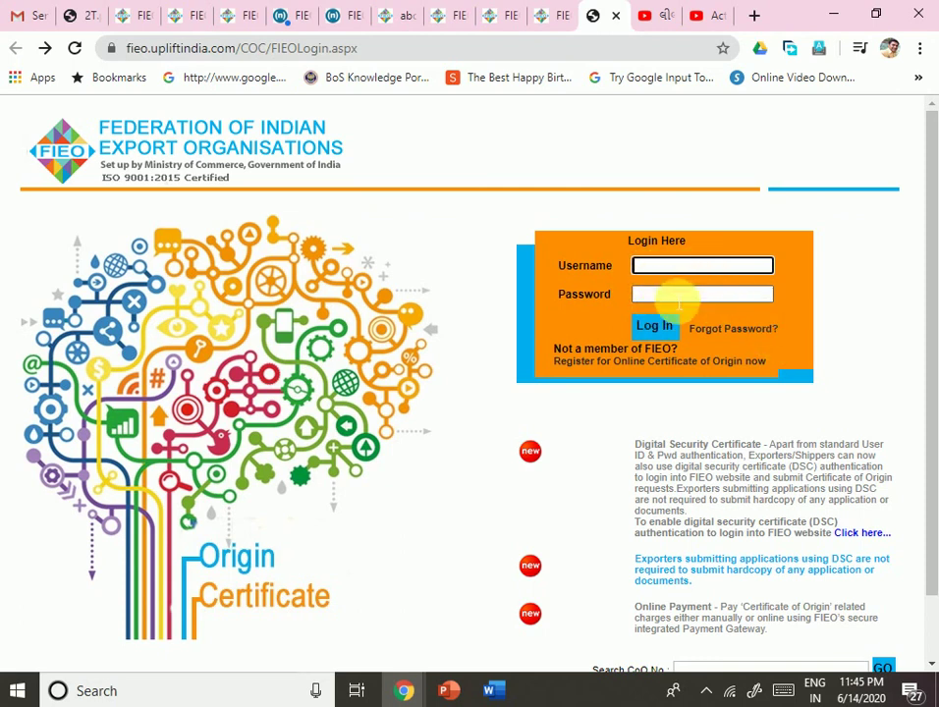
Step: Follow the 'Register for Online Certificate of Origin now' link below the login box
{"action": "left_click", "coordinate": [662, 371]}
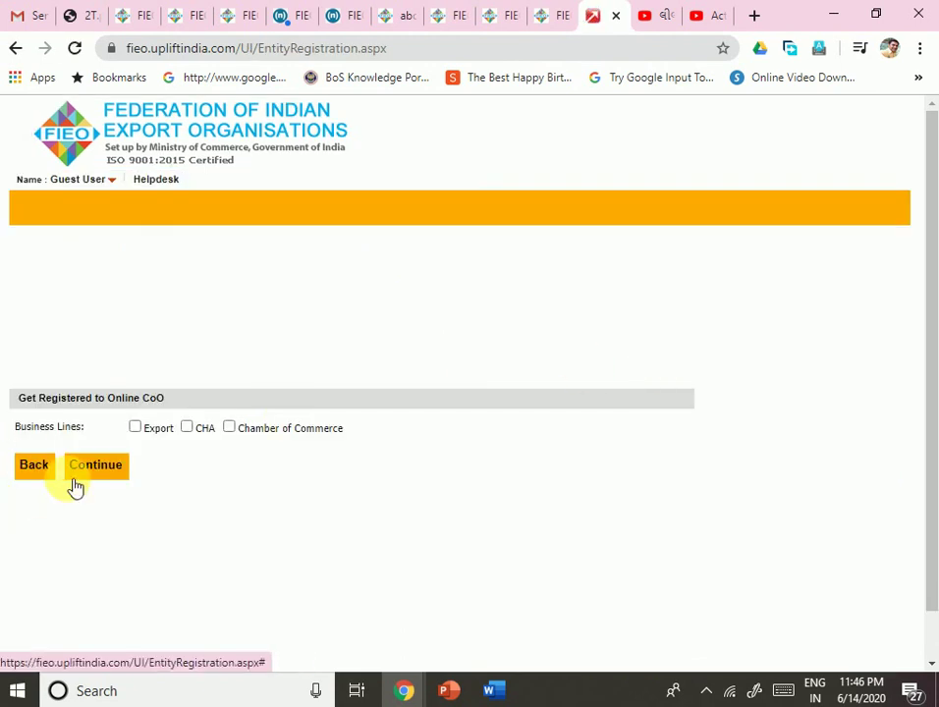
Step: Select Export under Business Lines and continue to the member registration form
{"action": "left_click", "coordinate": [135, 428]}
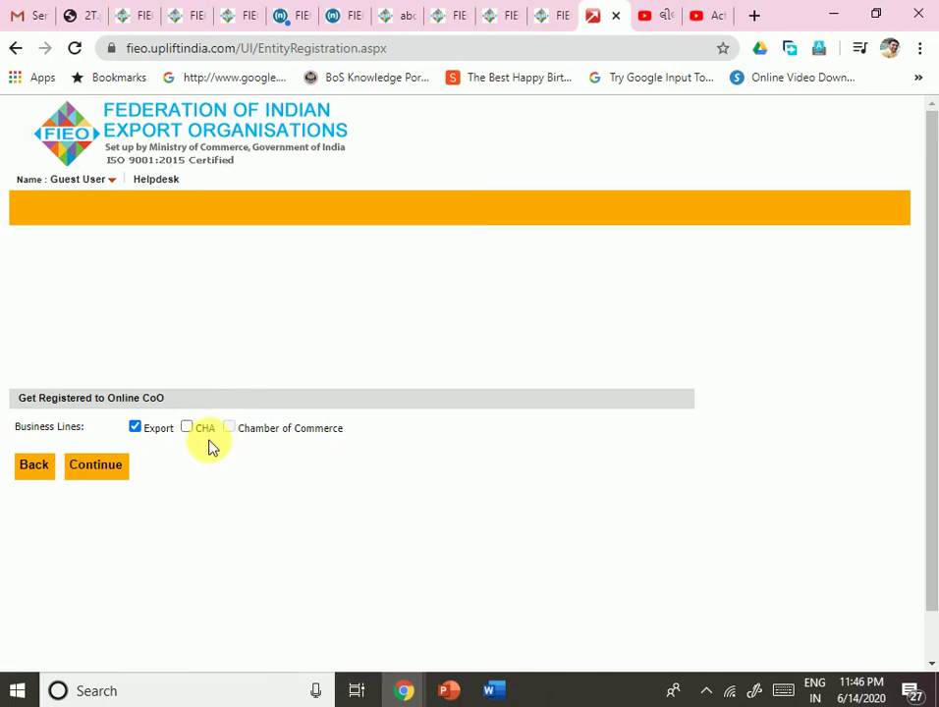
{"action": "left_click", "coordinate": [100, 475]}
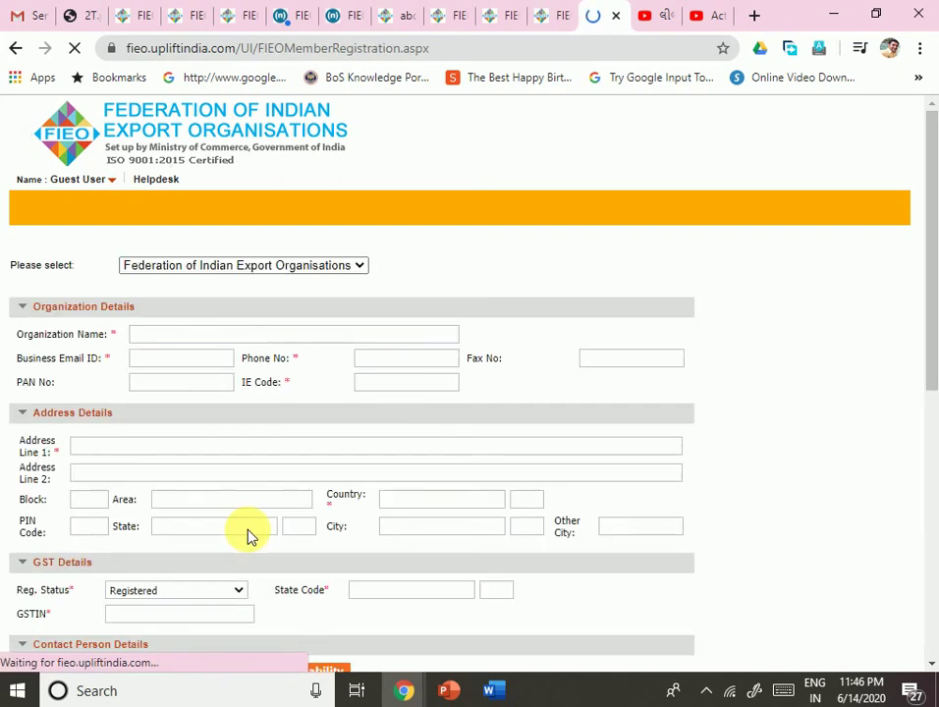
Step: Enter the organisation name and autofill the saved business e-mail, phone and address
{"action": "scroll", "coordinate": [237, 422], "scroll_direction": "down", "scroll_amount": 5}
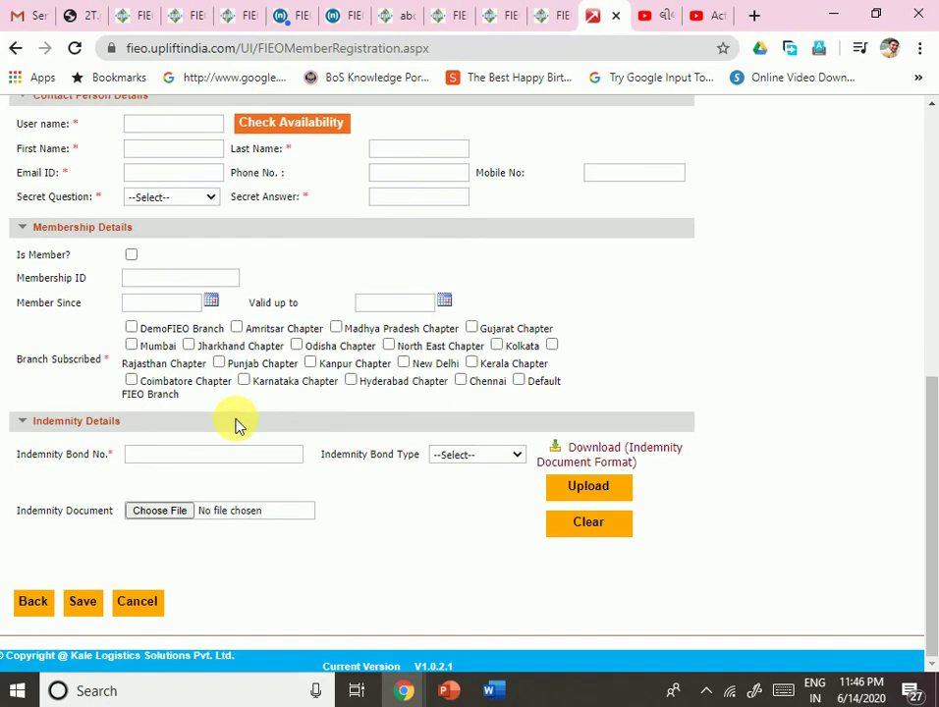
{"action": "scroll", "coordinate": [236, 424], "scroll_direction": "up", "scroll_amount": 10}
{"action": "left_click", "coordinate": [162, 339]}
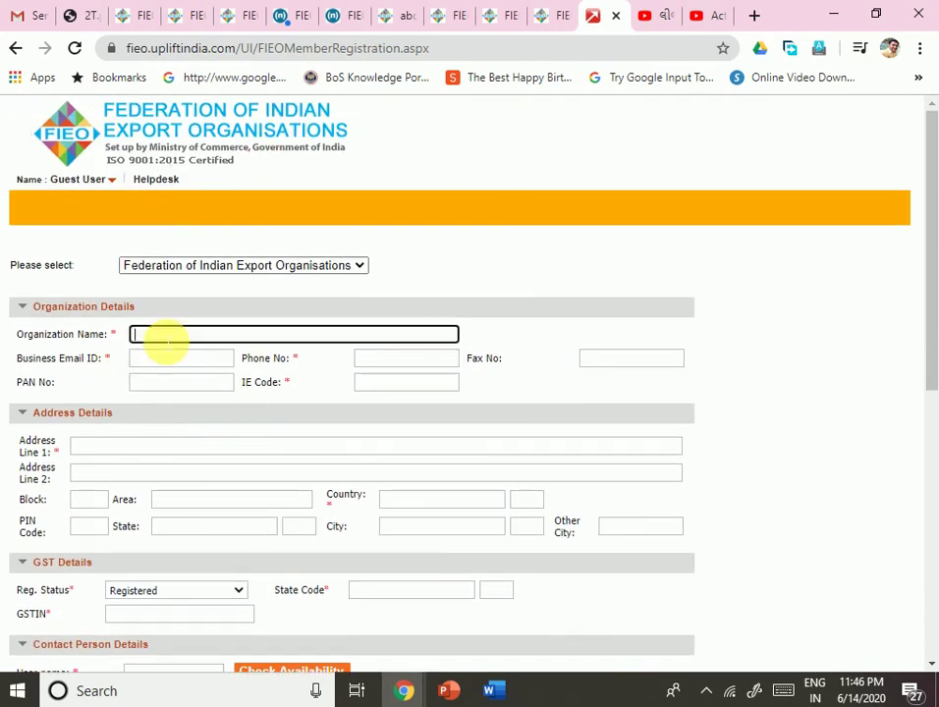
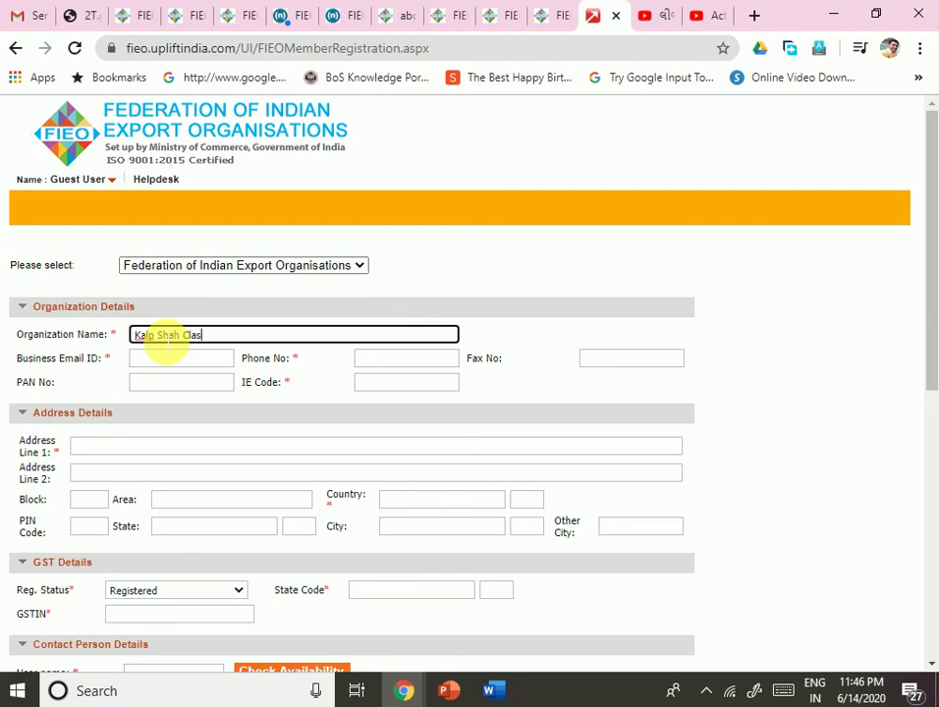
{"action": "key", "text": "Tab"}
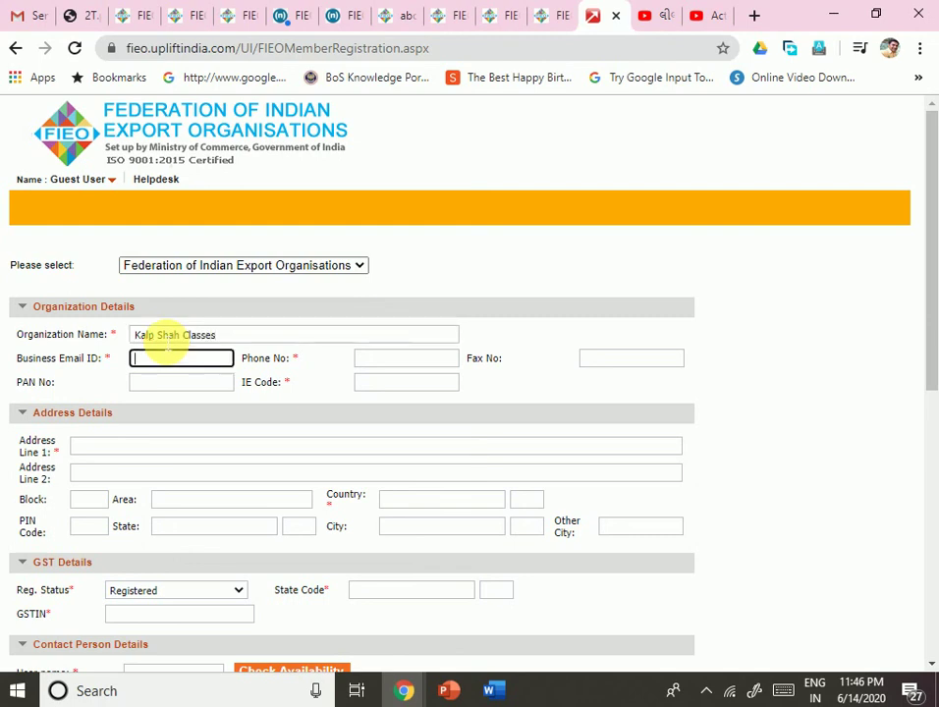
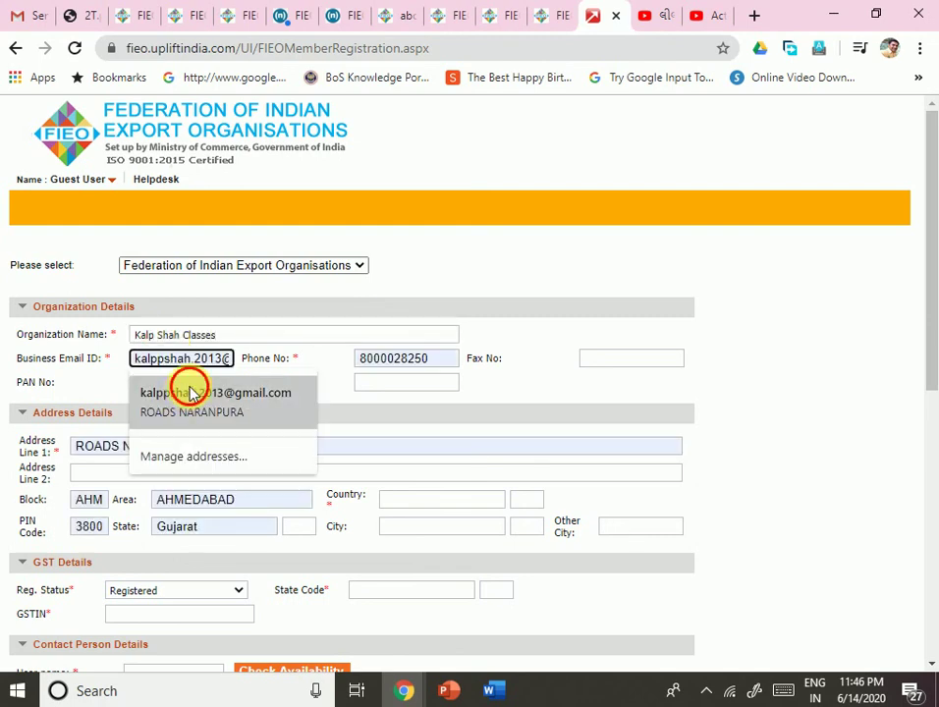
{"action": "left_click", "coordinate": [189, 392]}
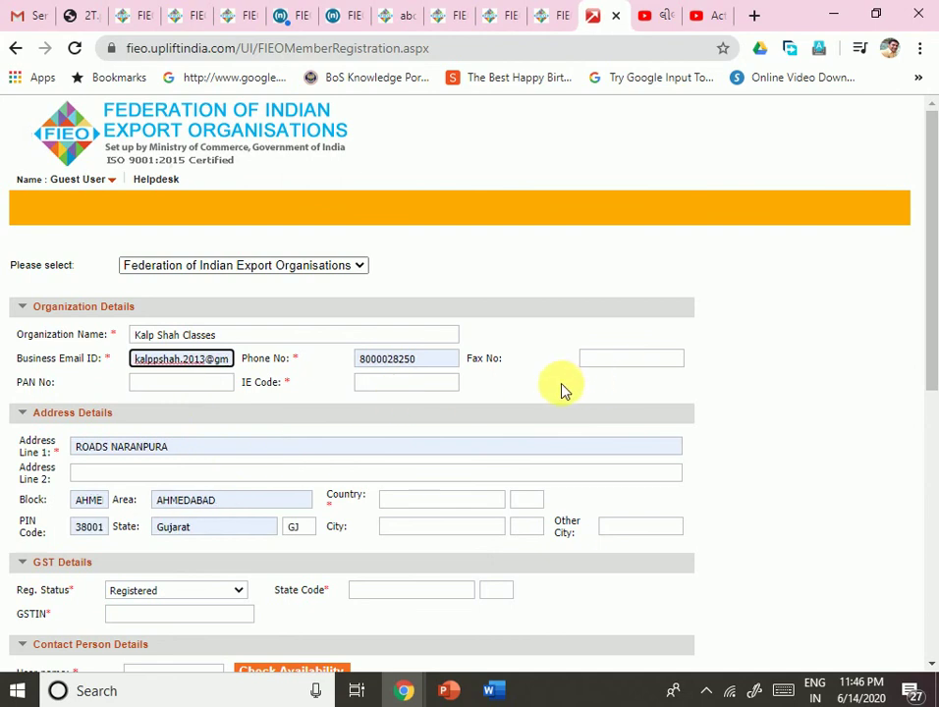
Step: Enter the organisation's PAN number and IE Code
{"action": "left_click", "coordinate": [193, 383]}
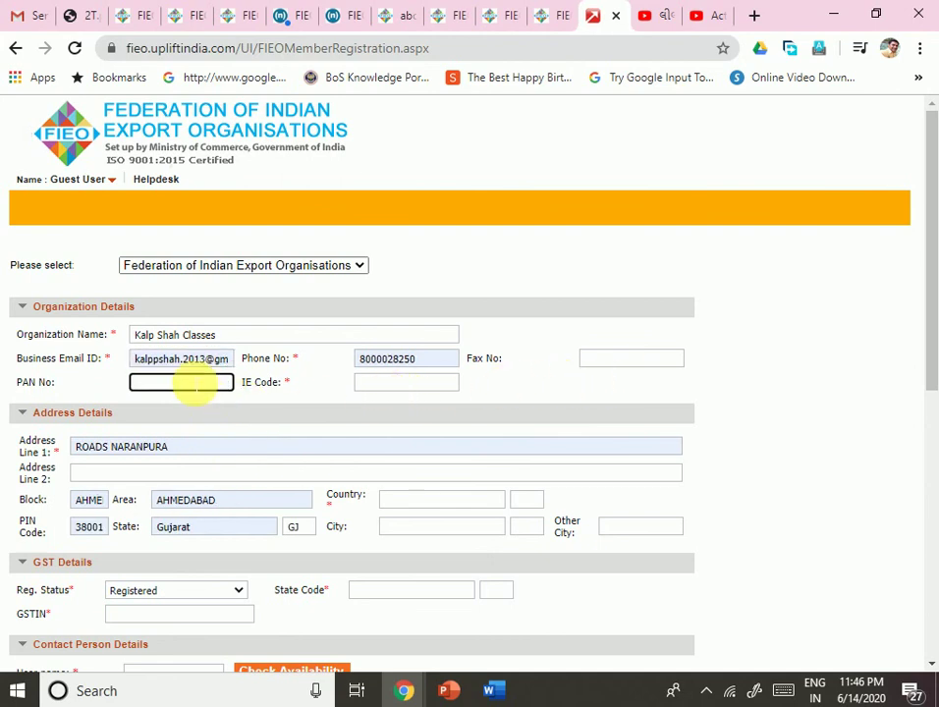
{"action": "scroll", "coordinate": [191, 385], "scroll_direction": "down", "scroll_amount": 3}
{"action": "scroll", "coordinate": [174, 363], "scroll_direction": "up", "scroll_amount": 2}
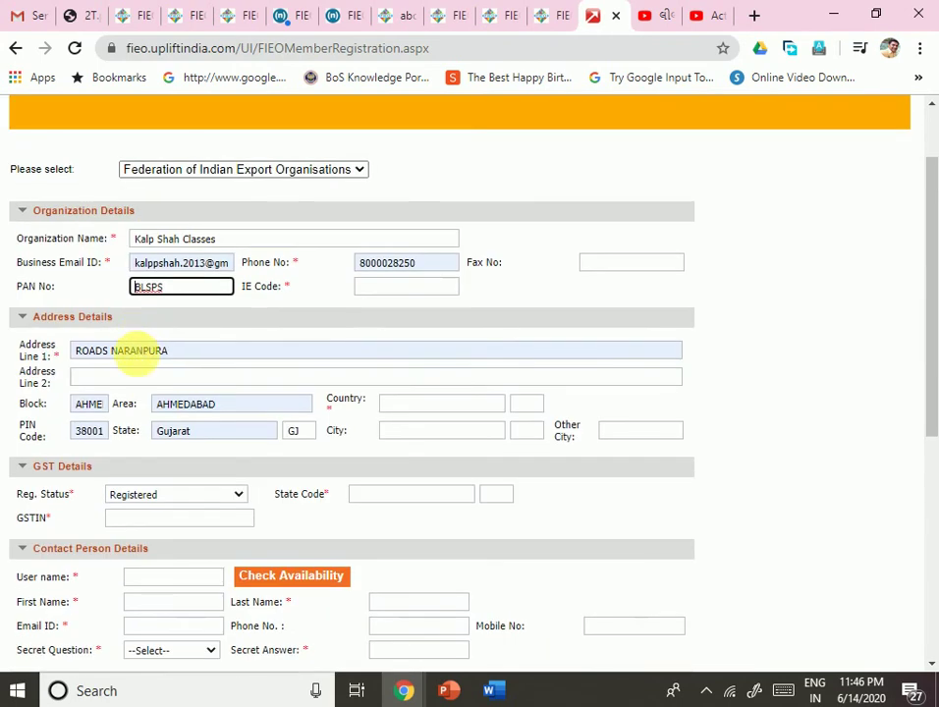
{"action": "left_click", "coordinate": [183, 291]}
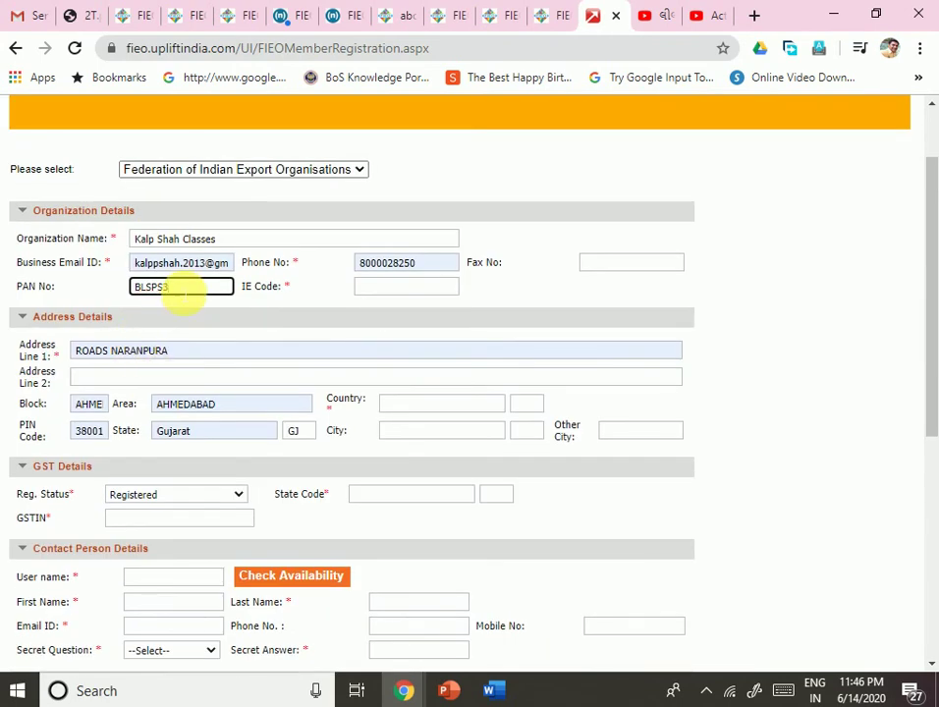
{"action": "key", "text": "Tab"}
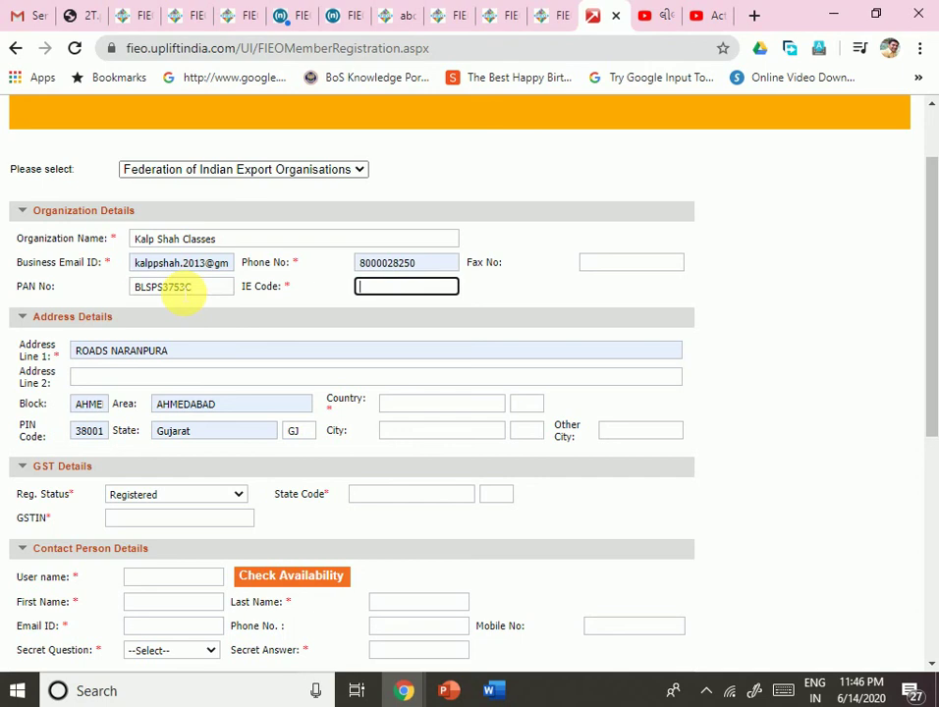
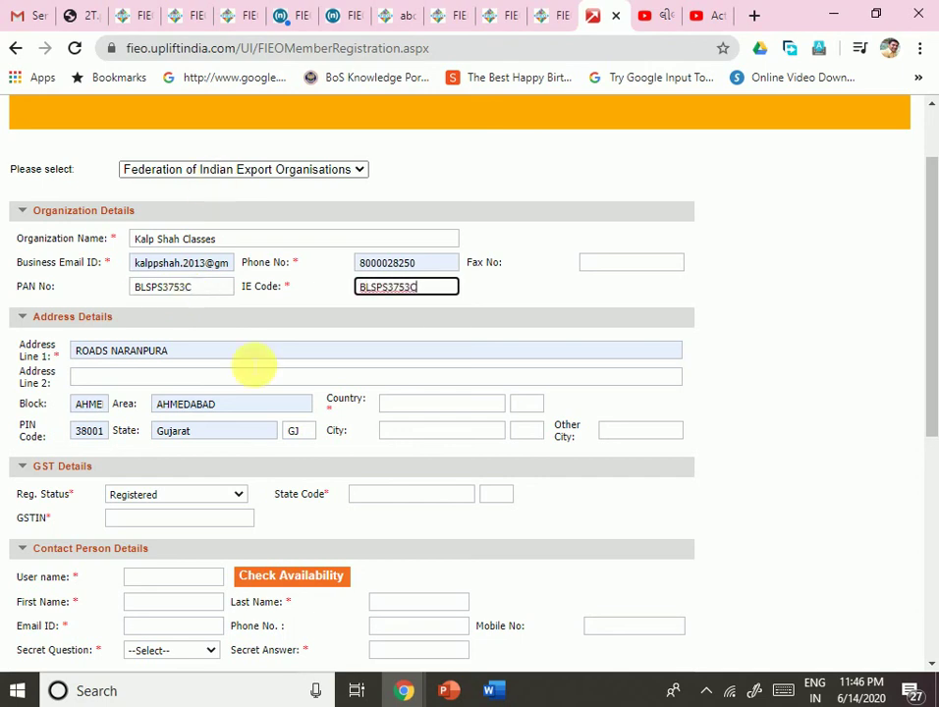
{"action": "key", "text": "Tab"}
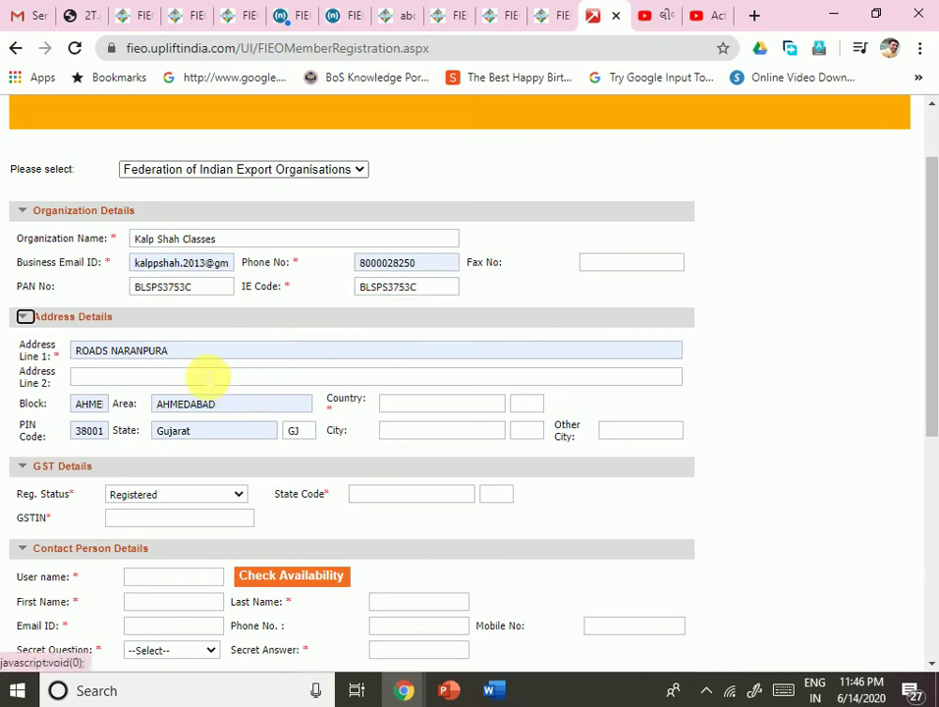
Step: Replace the first address line with the street address and set Address Line 2 to 'Ahmedabad'
{"action": "left_click", "coordinate": [193, 353]}
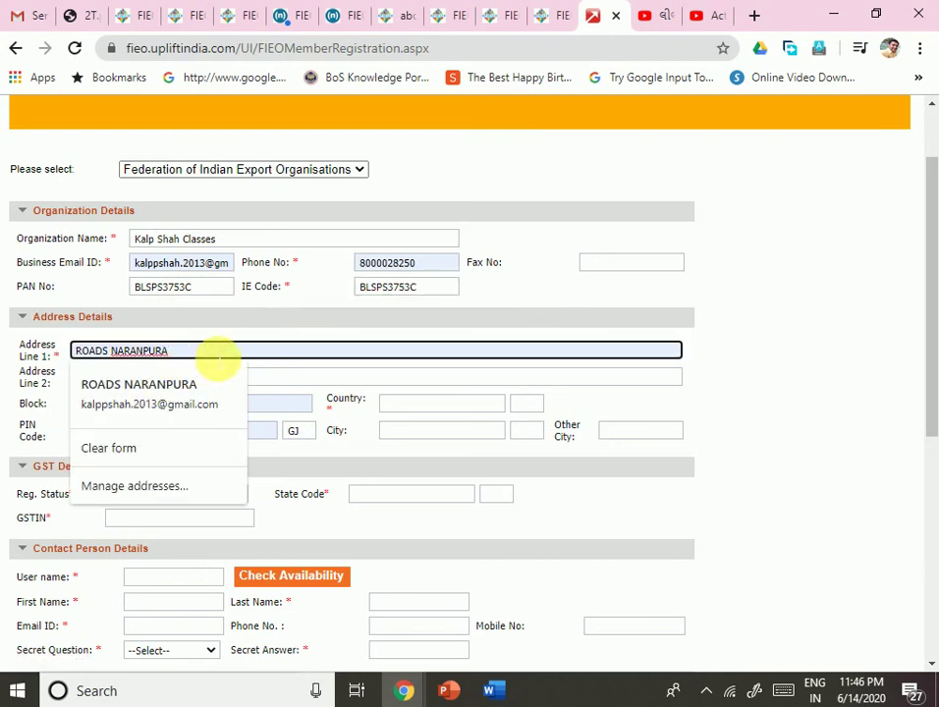
{"action": "left_click_drag", "start_coordinate": [220, 355], "coordinate": [2, 346]}
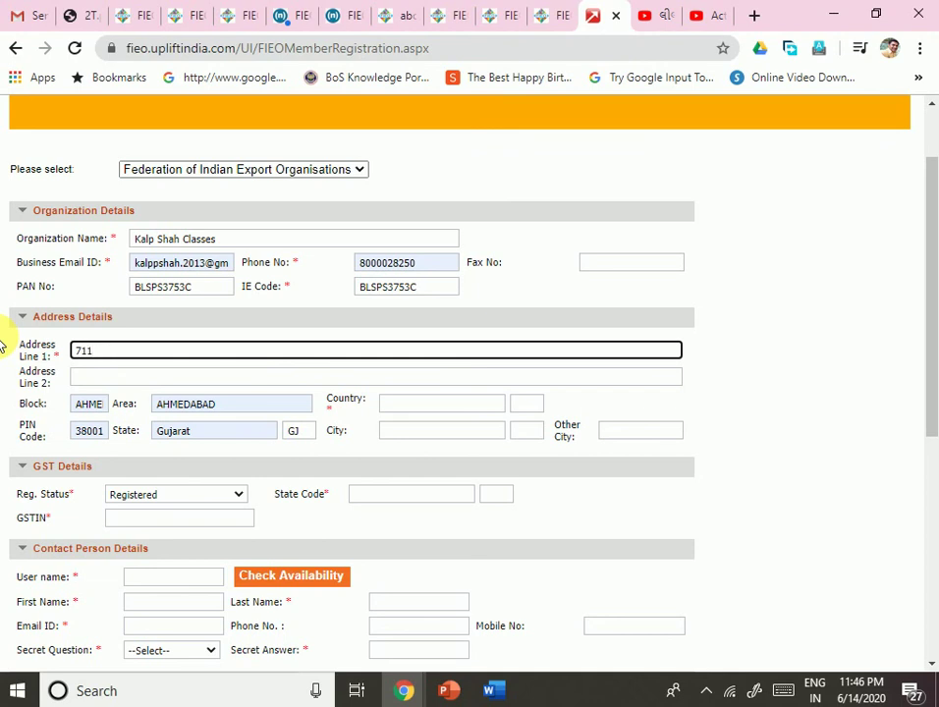
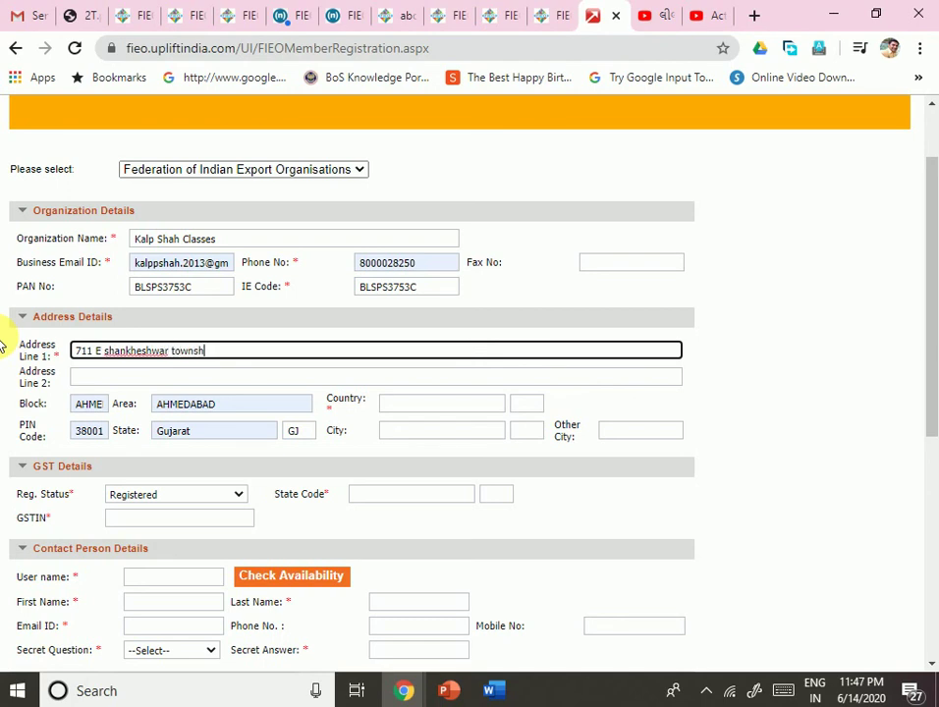
{"action": "key", "text": "Tab"}
{"action": "type", "text": "Ahme"}
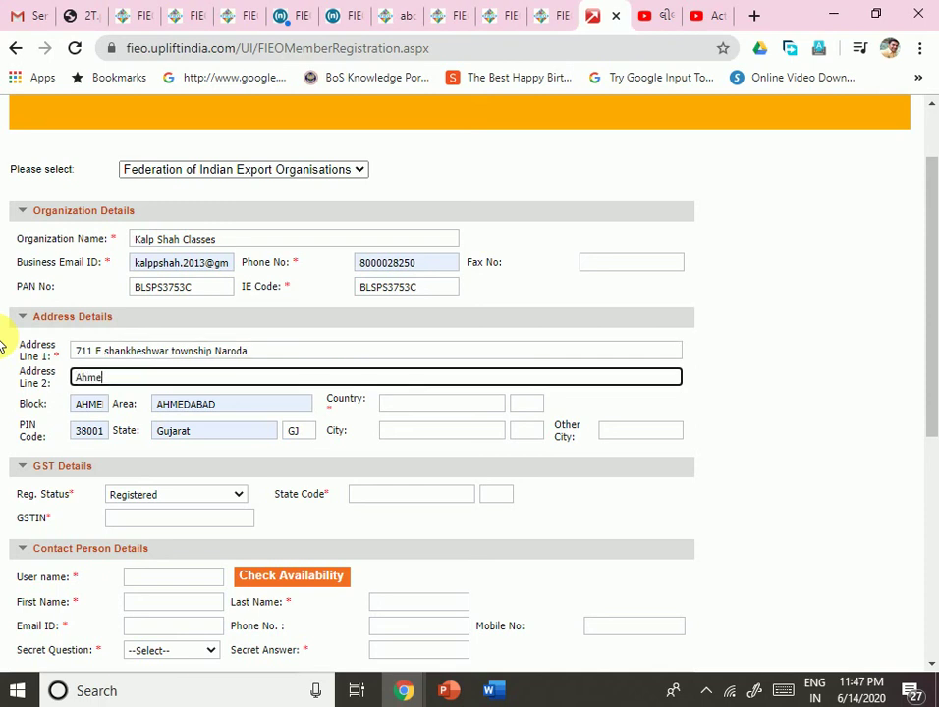
{"action": "type", "text": "dabad"}
Step: Set the country to India and the city to Ahmedabad, moving on to Reg. Status
{"action": "left_click", "coordinate": [432, 406]}
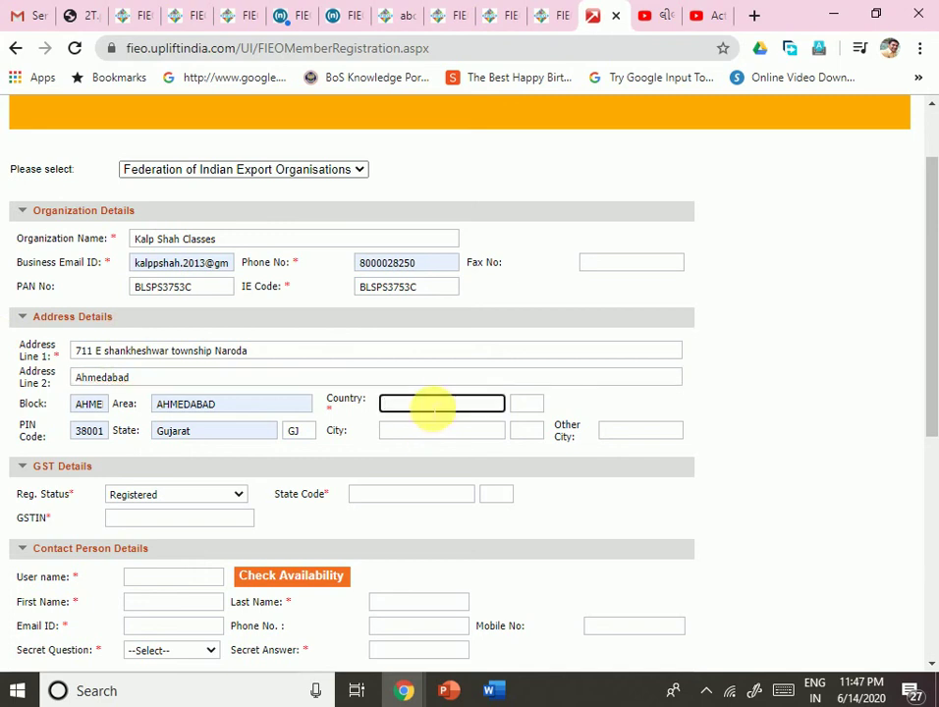
{"action": "type", "text": "India"}
{"action": "key", "text": "Tab"}
{"action": "scroll", "coordinate": [432, 535], "scroll_direction": "down", "scroll_amount": 3}
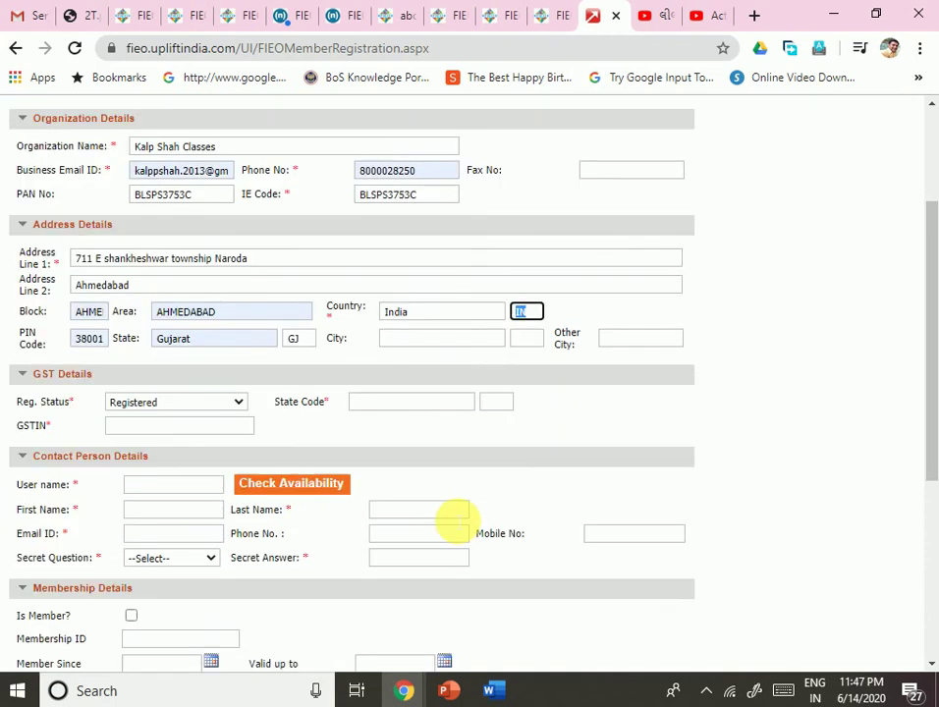
{"action": "left_click", "coordinate": [567, 408]}
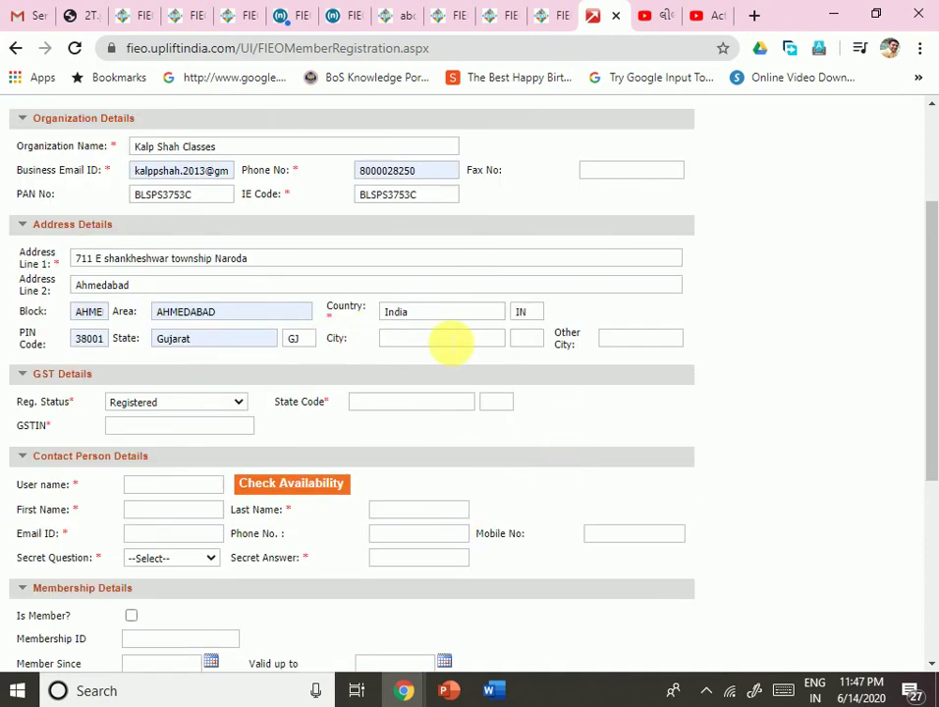
{"action": "left_click", "coordinate": [448, 340]}
{"action": "type", "text": "Ahmedabad"}
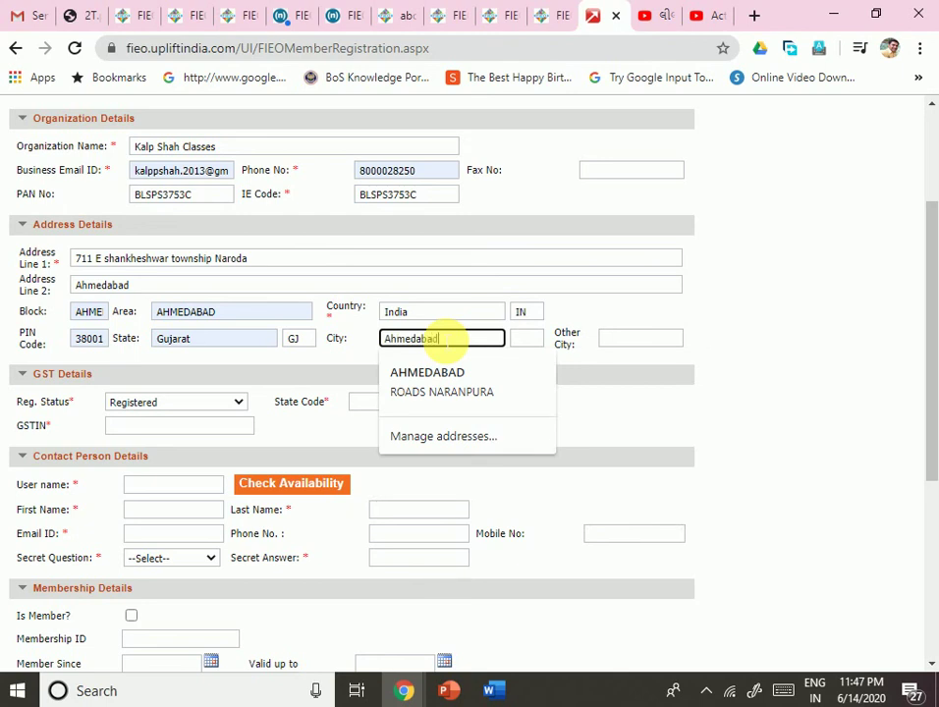
{"action": "key", "text": "Tab"}
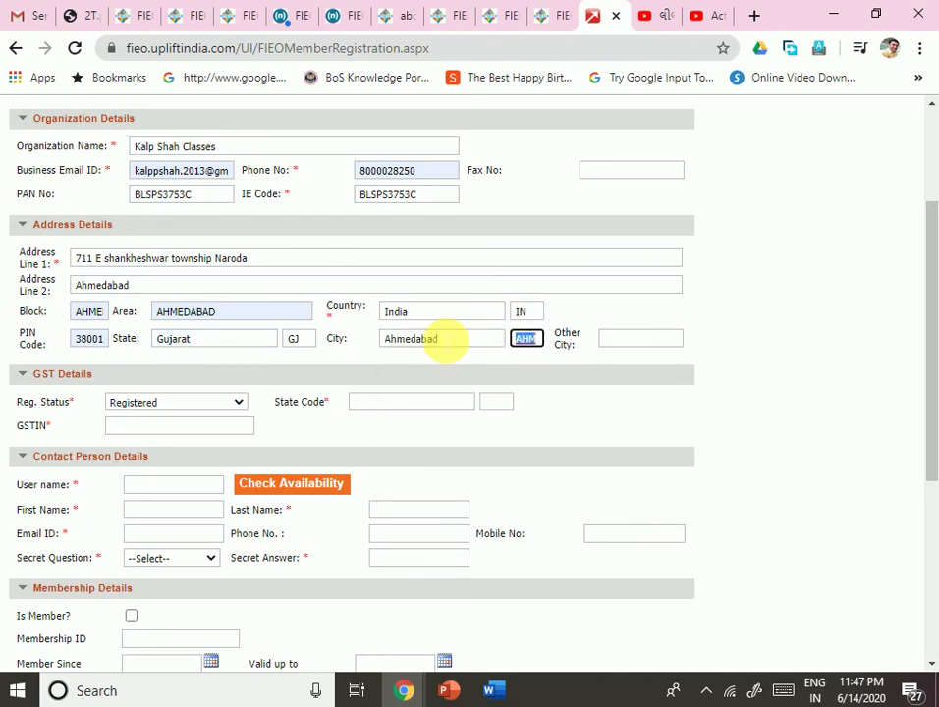
{"action": "key", "text": "Tab"}
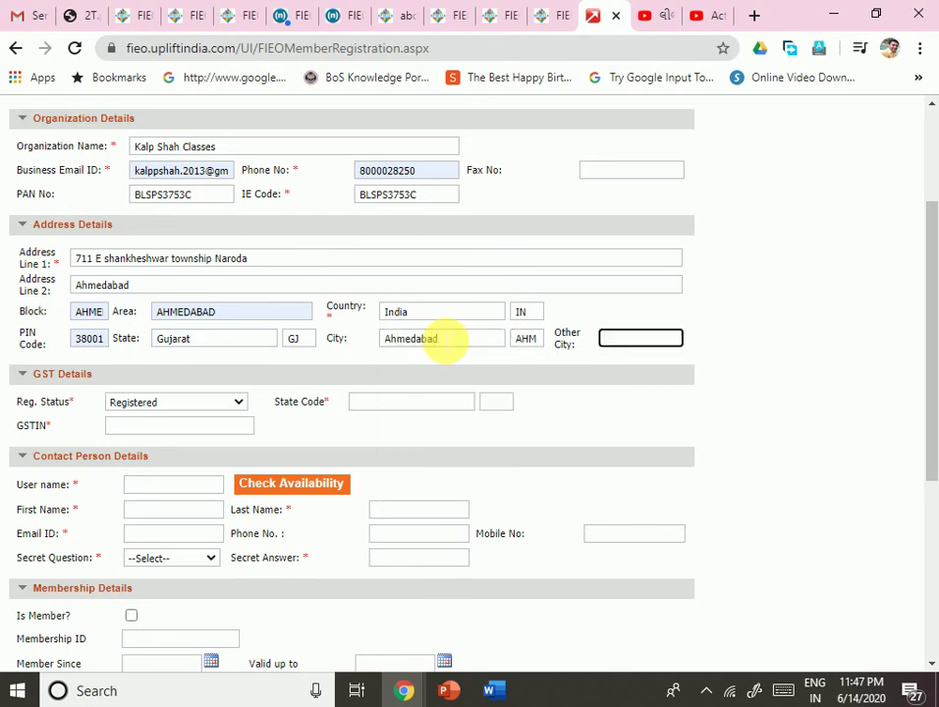
{"action": "key", "text": "Tab"}
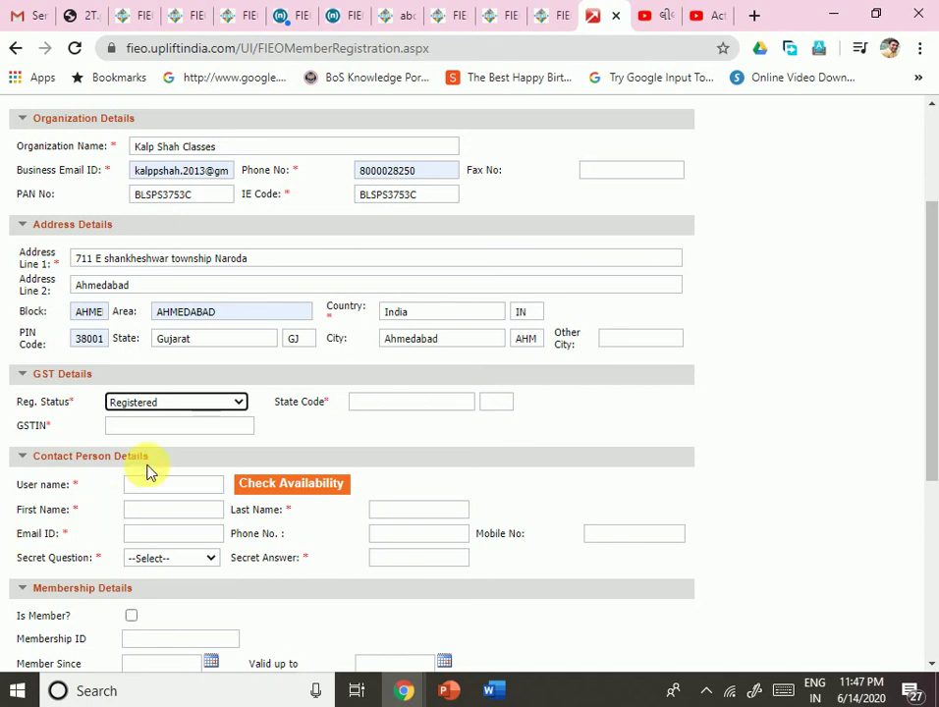
Step: Choose Unregistered as the GST Reg. Status
{"action": "left_click", "coordinate": [176, 405]}
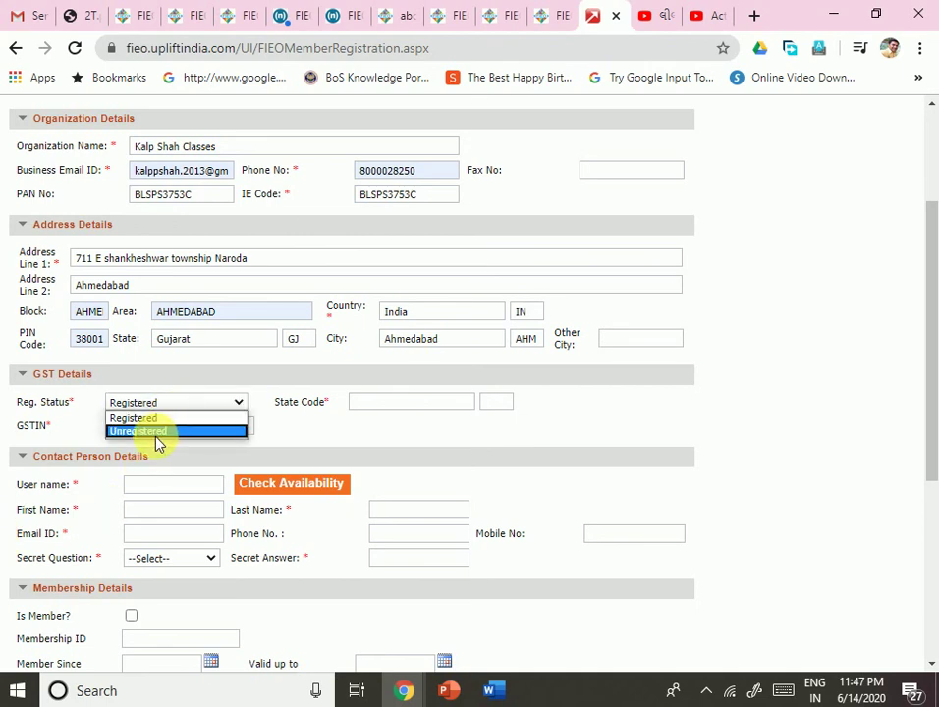
{"action": "left_click", "coordinate": [157, 442]}
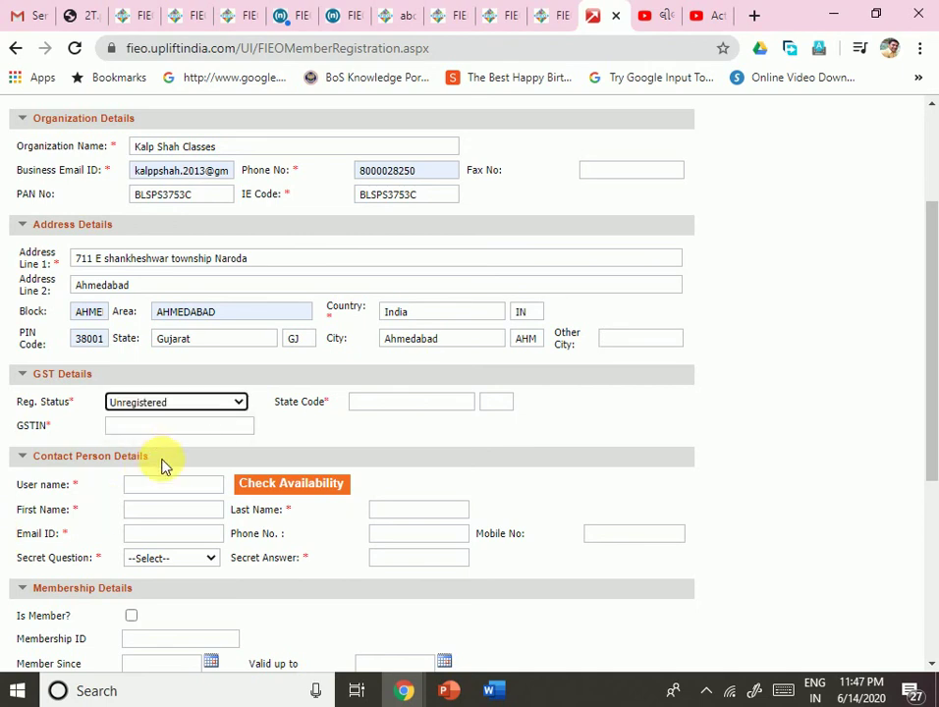
{"action": "left_click", "coordinate": [403, 438]}
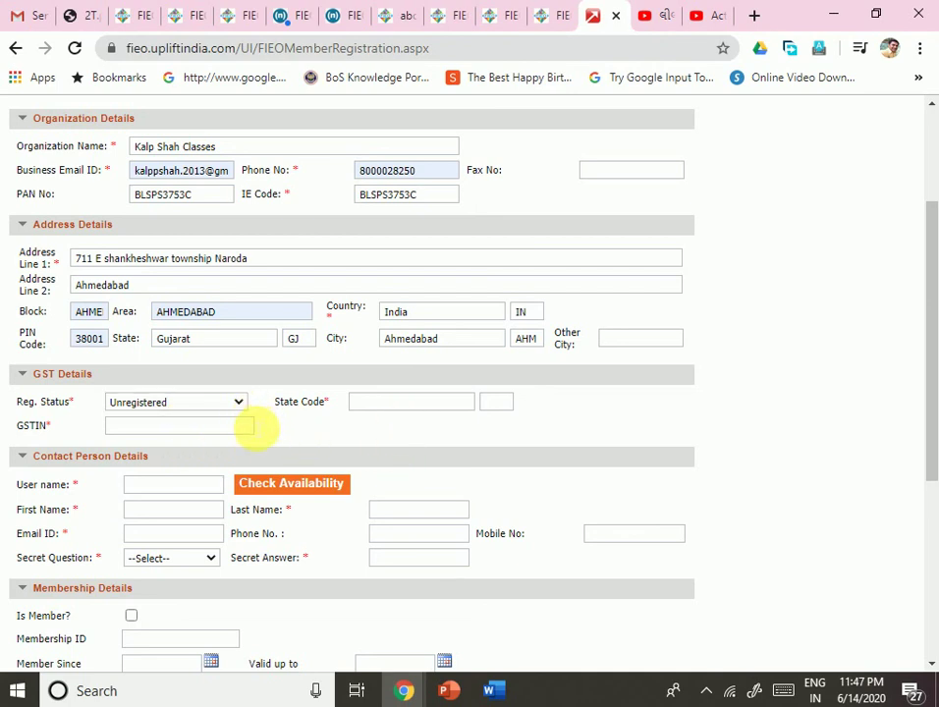
{"action": "scroll", "coordinate": [278, 436], "scroll_direction": "down", "scroll_amount": 3}
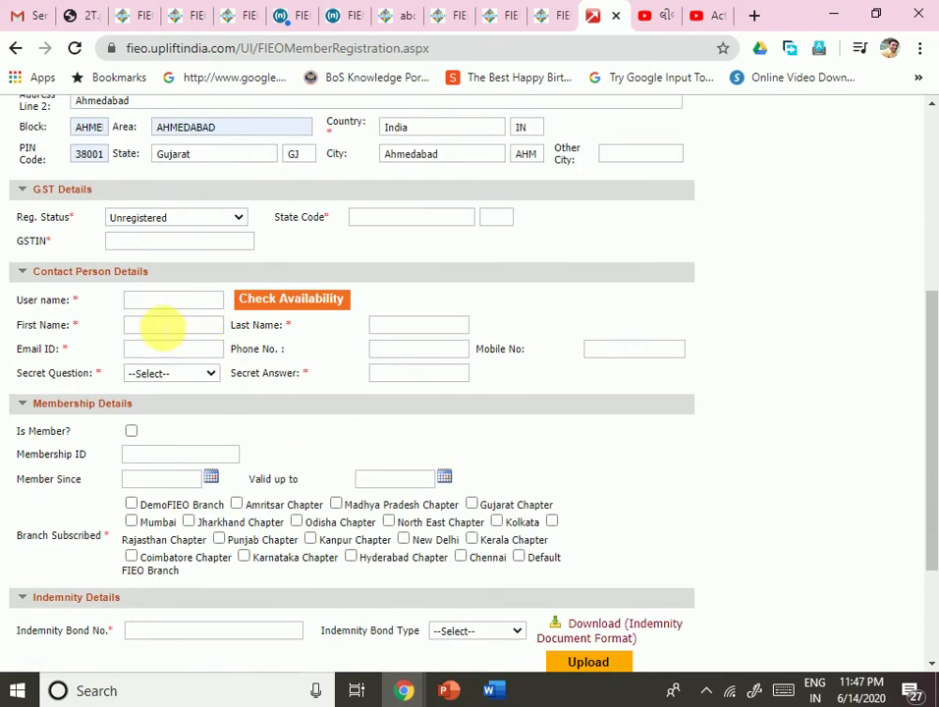
Step: Enter a contact user name and confirm it is available
{"action": "left_click", "coordinate": [165, 300]}
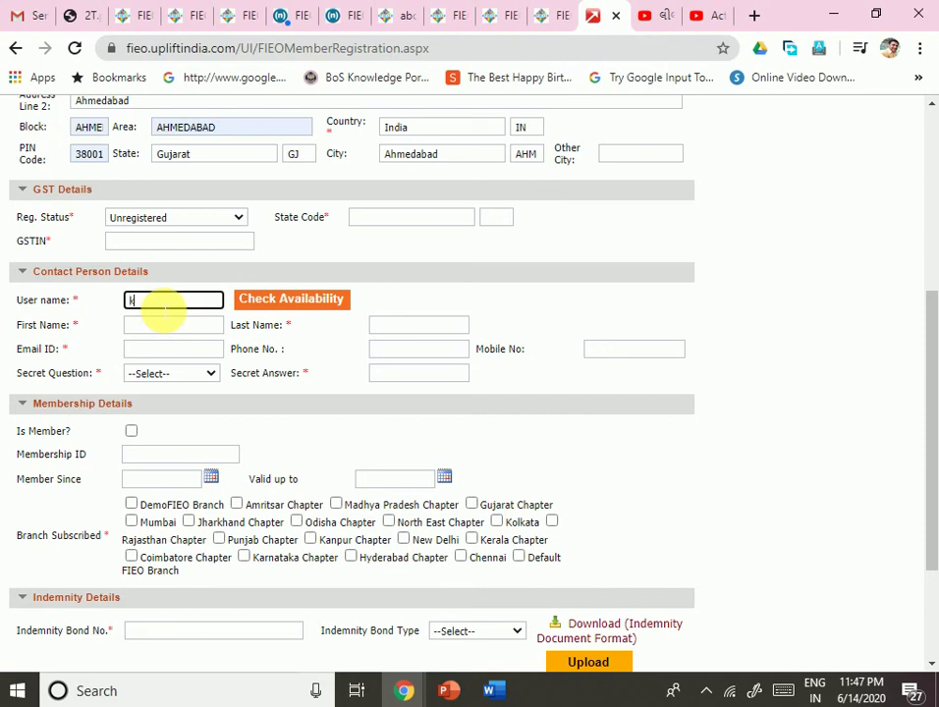
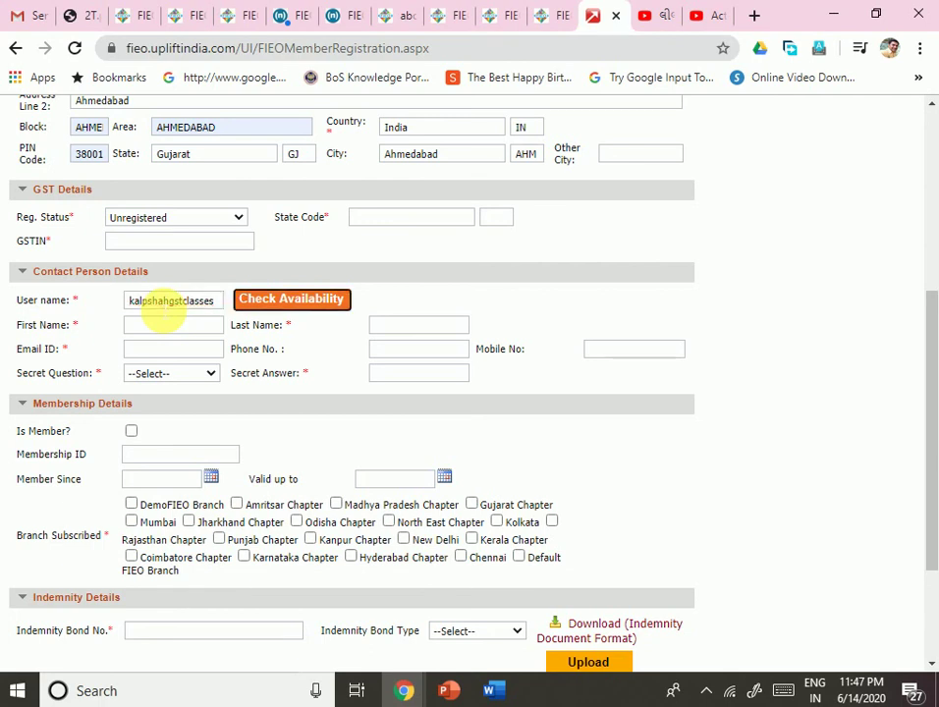
{"action": "left_click", "coordinate": [329, 300]}
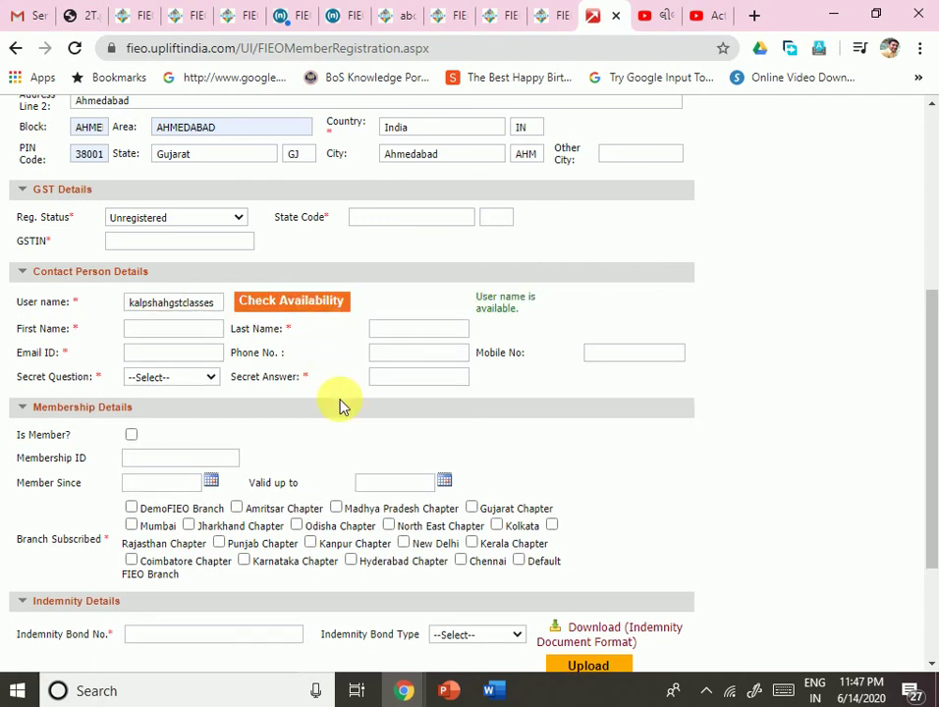
{"action": "left_click", "coordinate": [285, 311]}
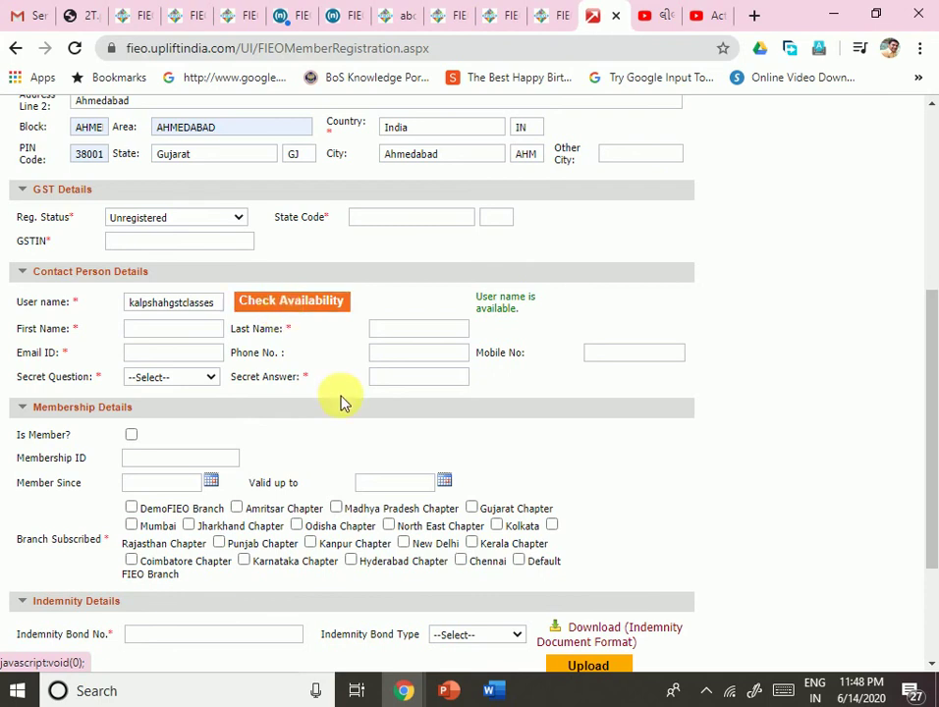
Step: Fill in the contact's first and last name, autofilled e-mail and mobile number
{"action": "left_click", "coordinate": [191, 331]}
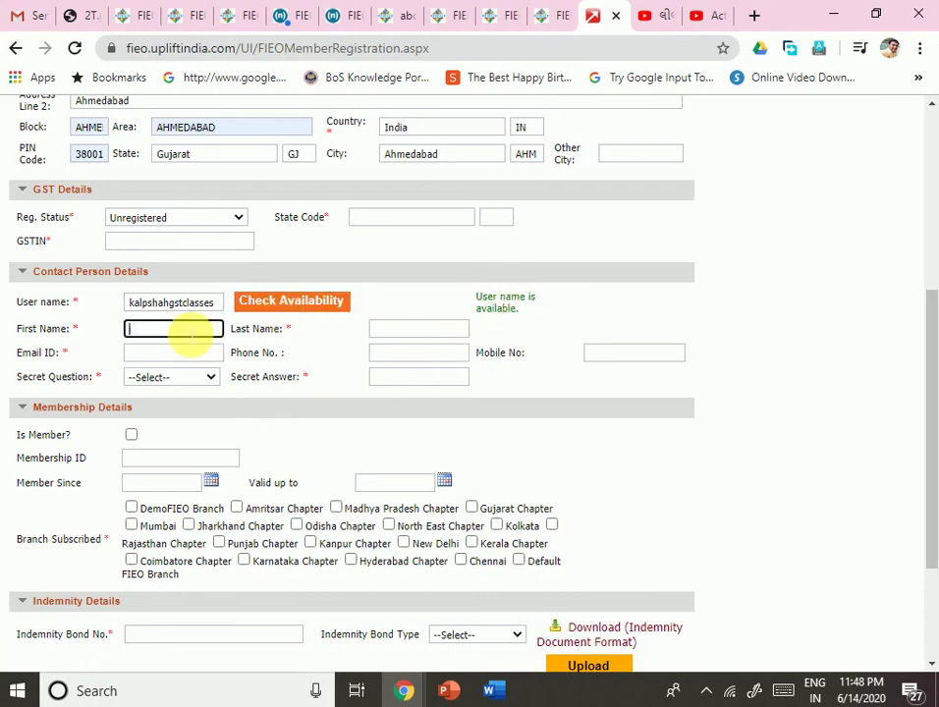
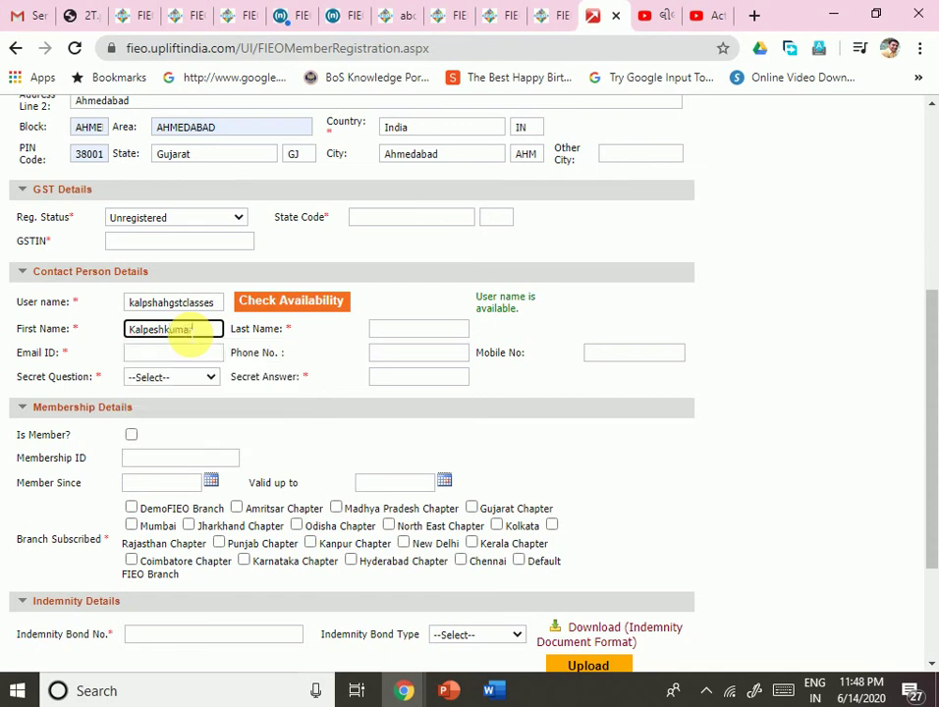
{"action": "key", "text": "Tab"}
{"action": "key", "text": "Tab"}
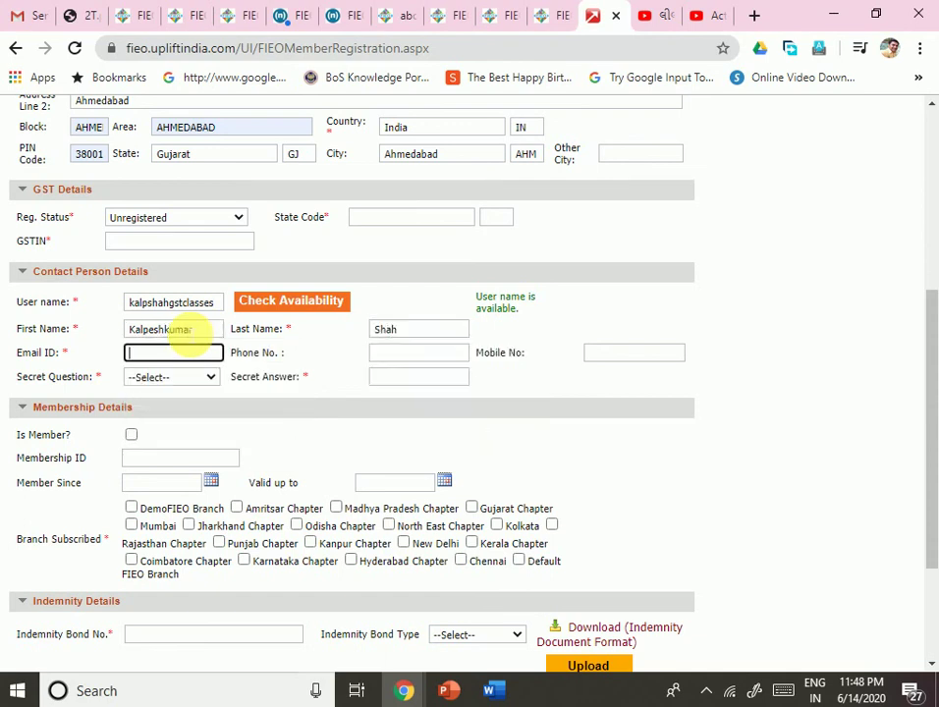
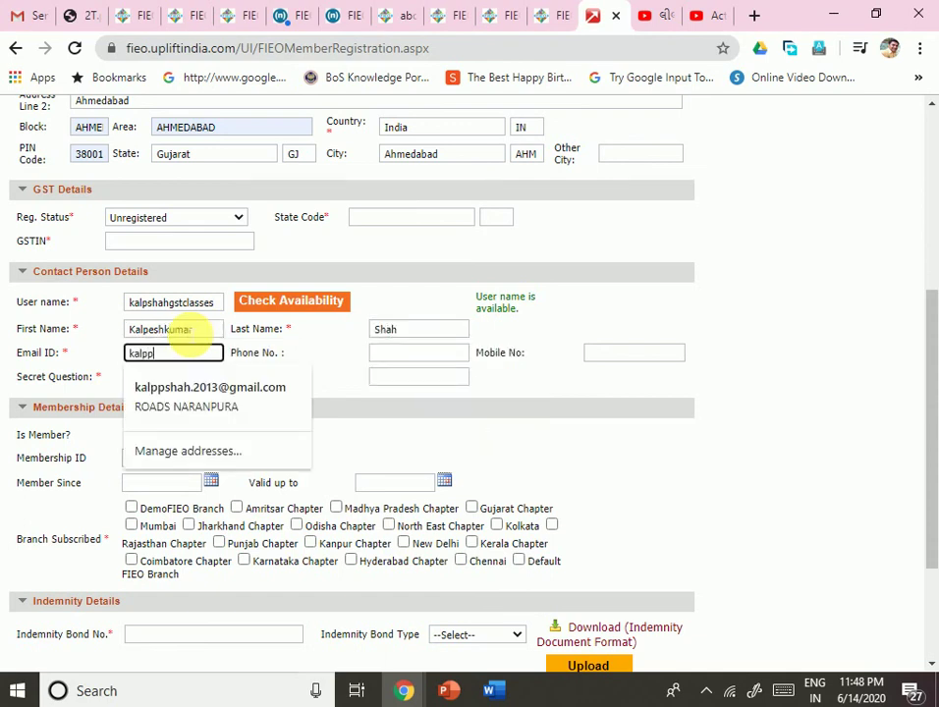
{"action": "left_click", "coordinate": [206, 408]}
{"action": "left_click", "coordinate": [616, 355]}
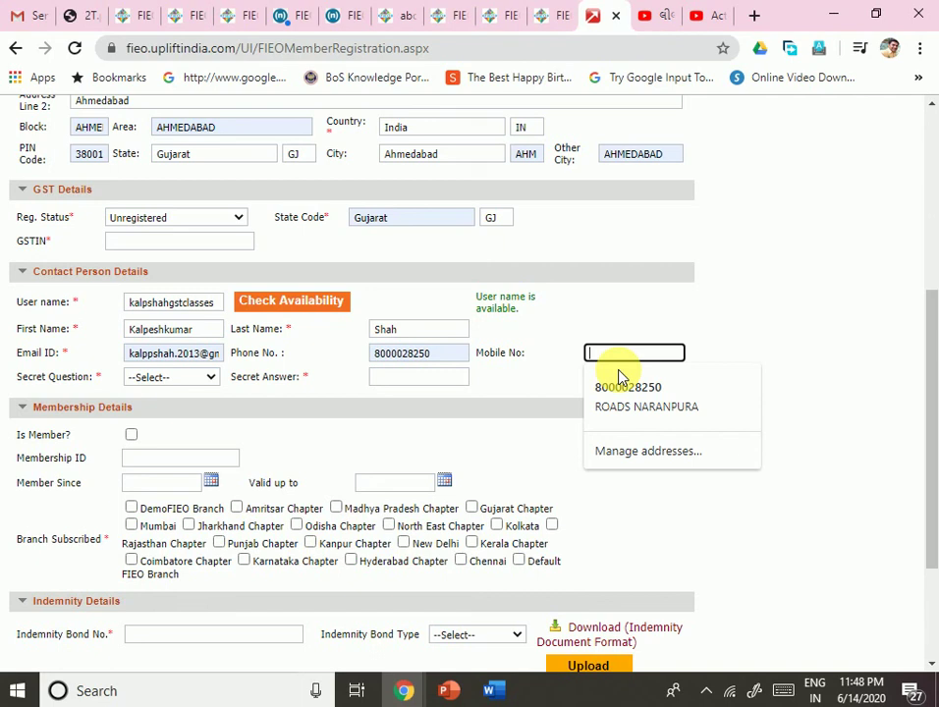
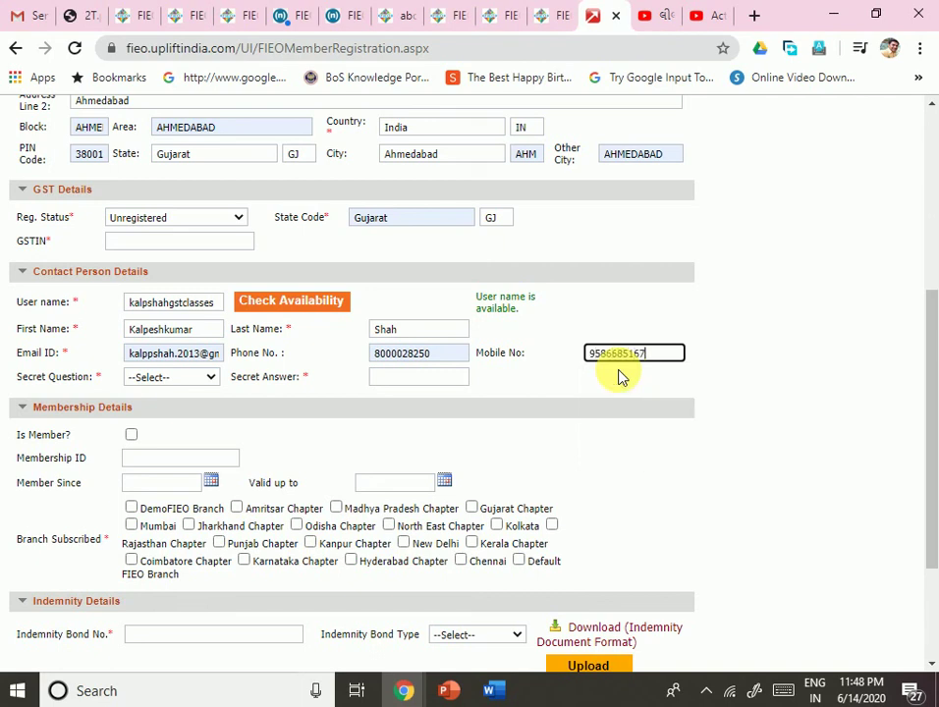
{"action": "key", "text": "Tab"}
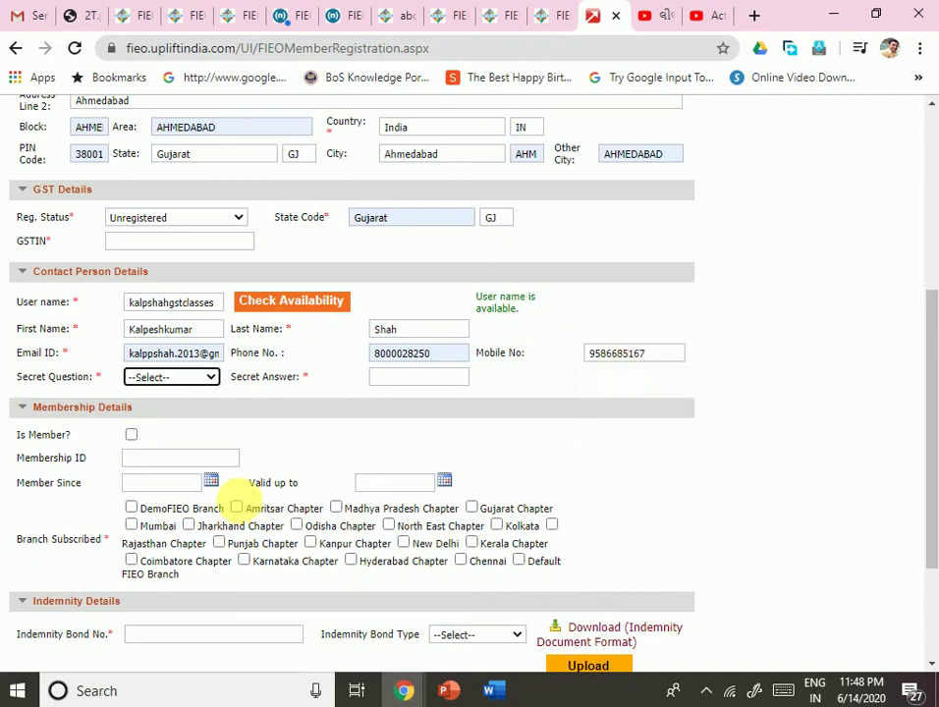
Step: Choose the school-name secret question and enter its answer
{"action": "left_click", "coordinate": [184, 381]}
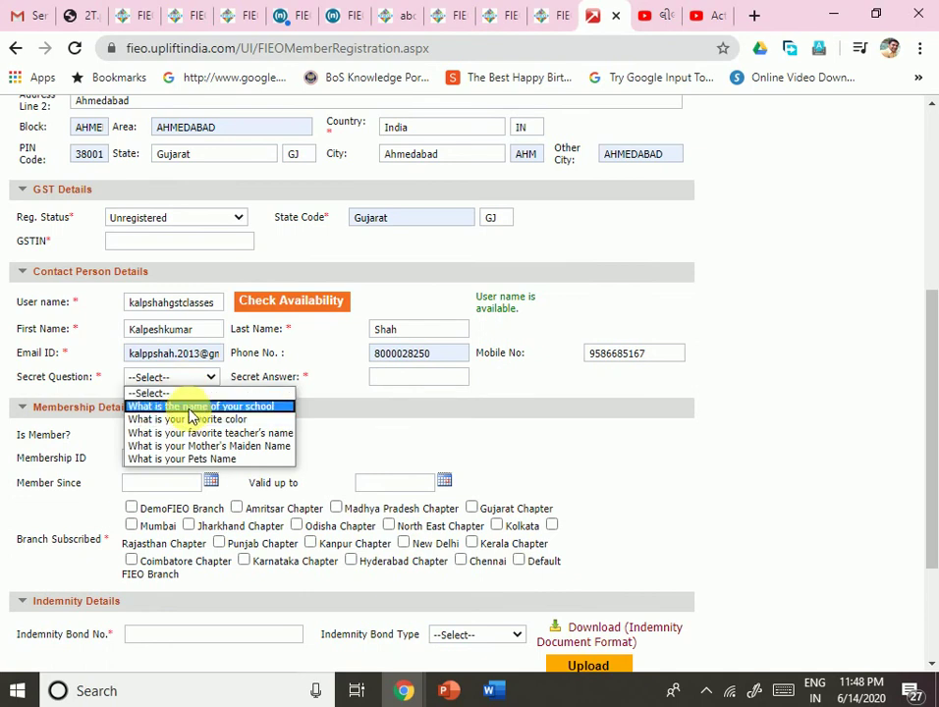
{"action": "left_click", "coordinate": [190, 413]}
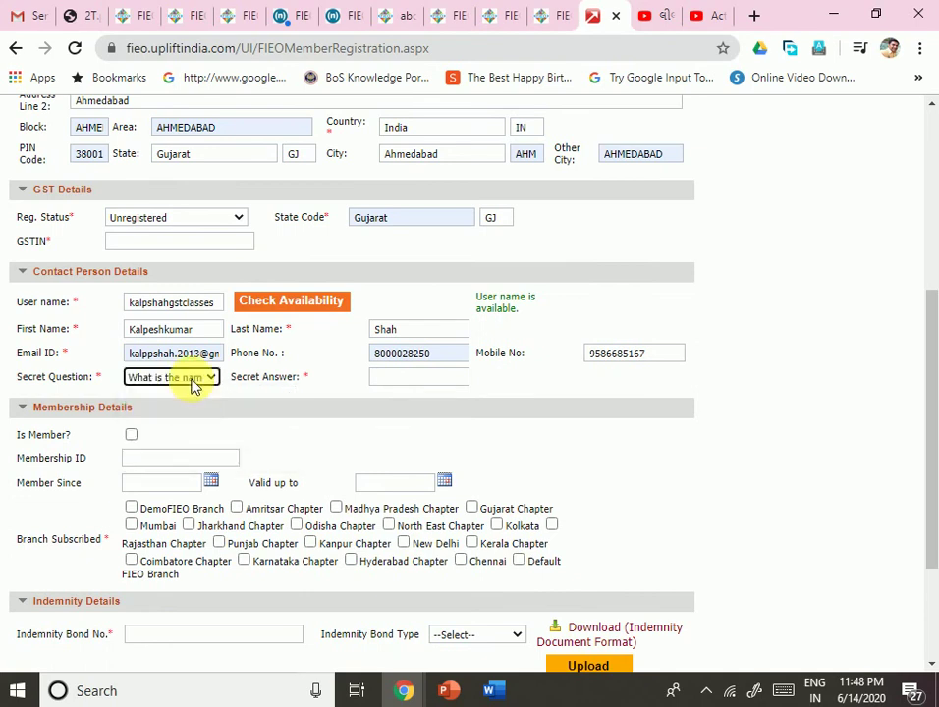
{"action": "left_click", "coordinate": [192, 383]}
{"action": "left_click", "coordinate": [193, 383]}
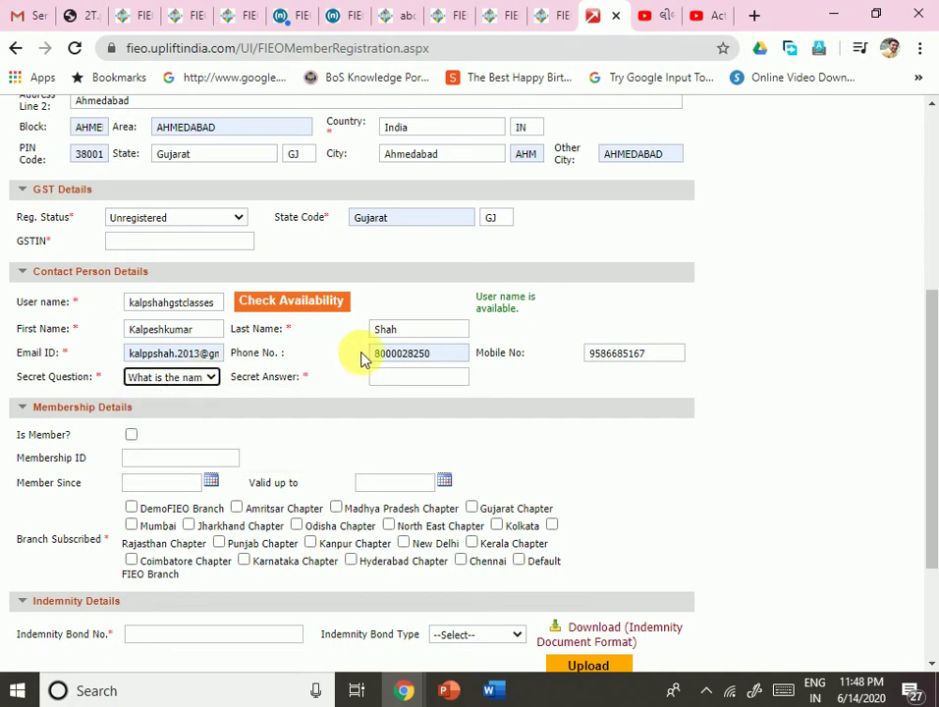
{"action": "left_click", "coordinate": [398, 377]}
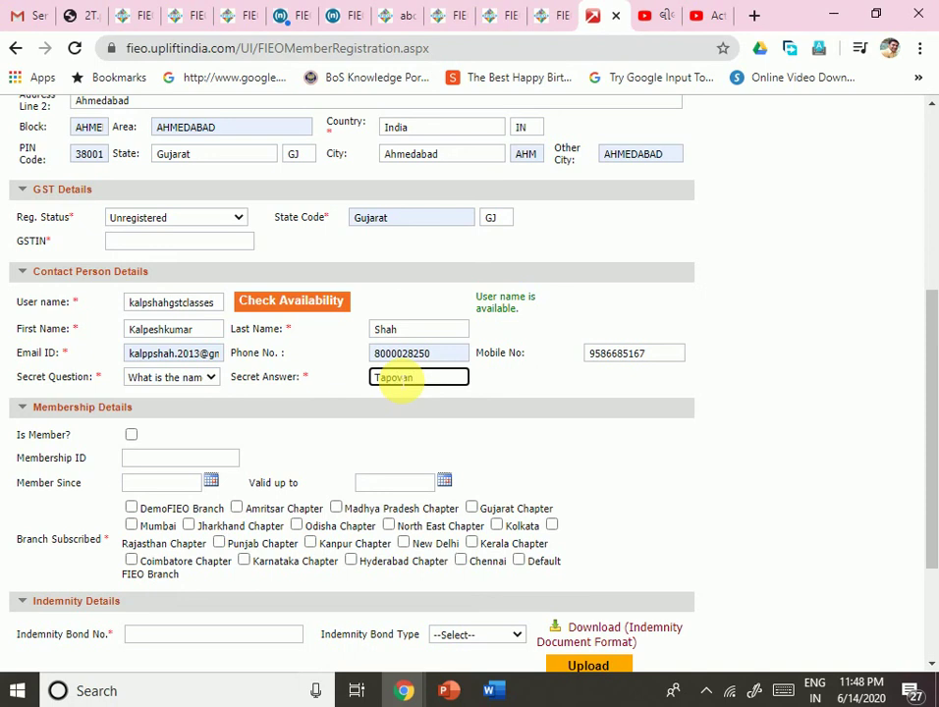
{"action": "key", "text": "Tab"}
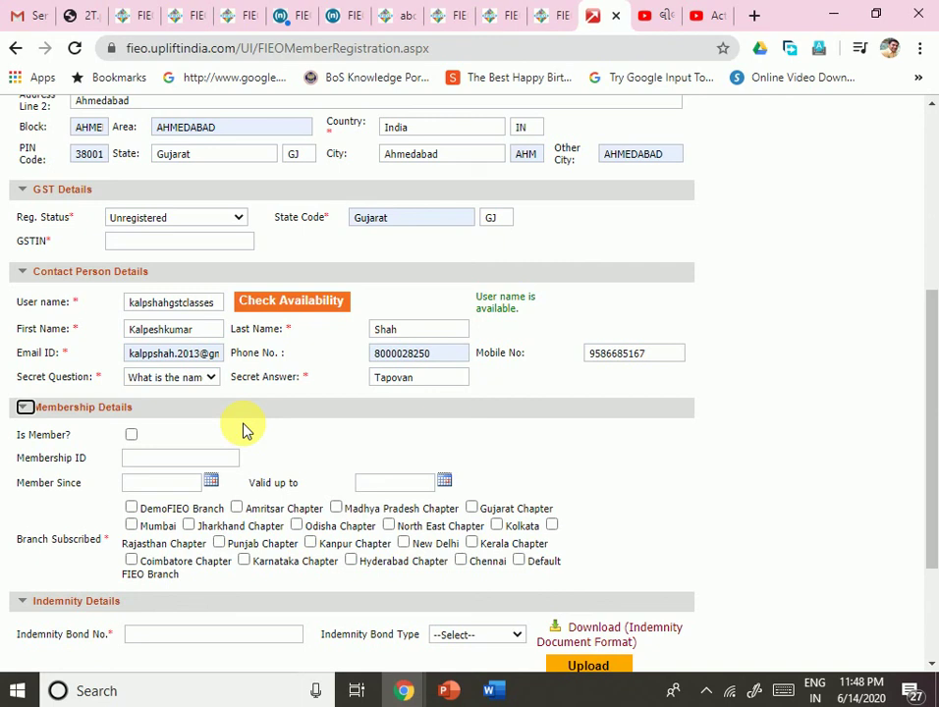
{"action": "scroll", "coordinate": [246, 429], "scroll_direction": "down", "scroll_amount": 4}
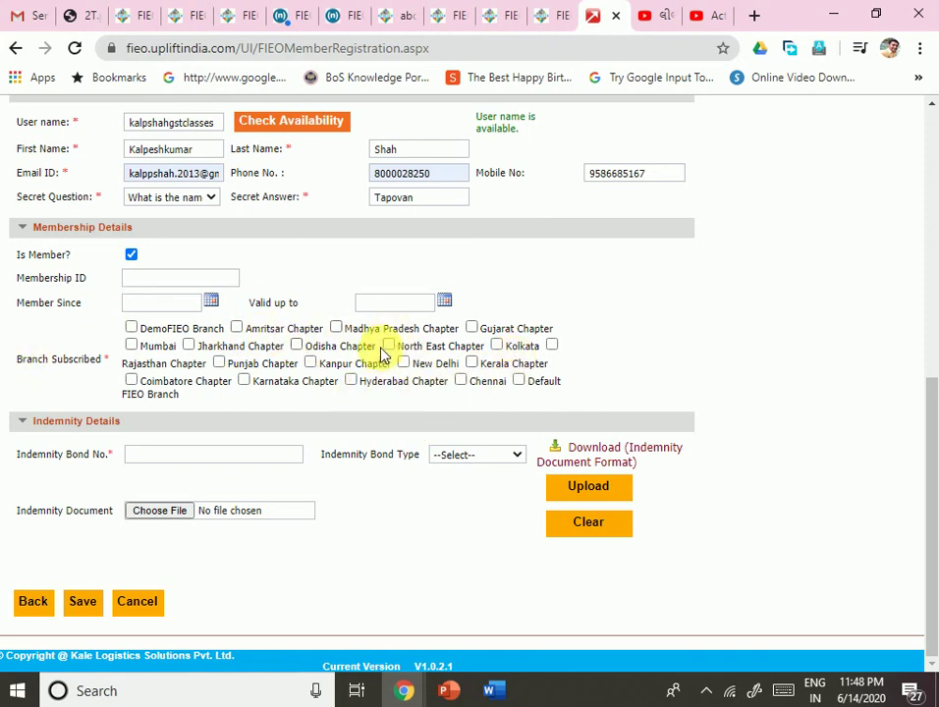
{"action": "left_click", "coordinate": [133, 257]}
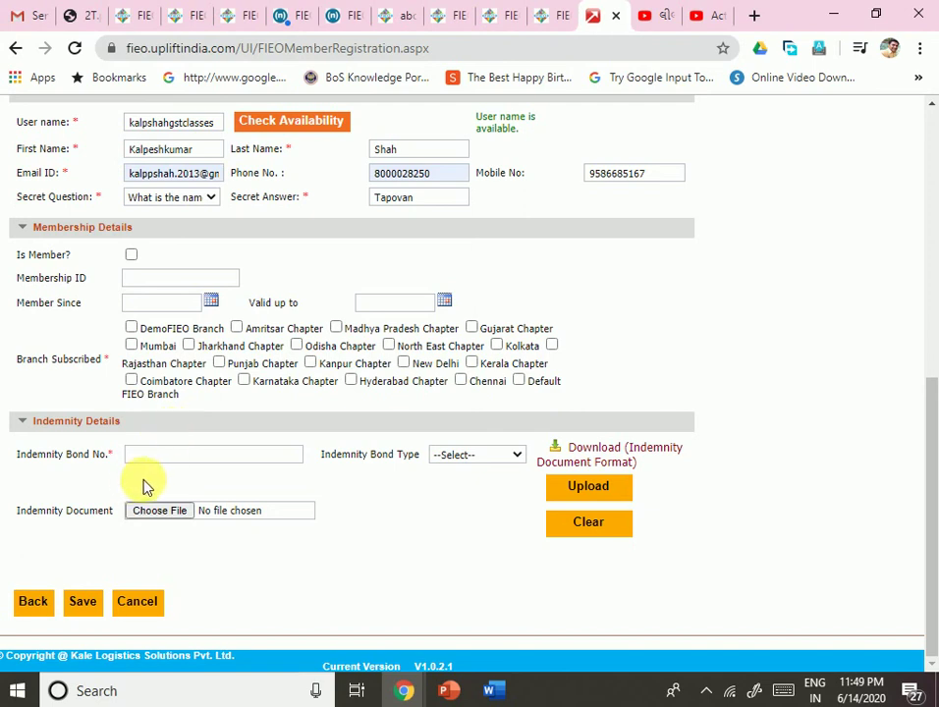
Step: Download the Indemnity Document Format from the Indemnity Details section
{"action": "left_click", "coordinate": [196, 456]}
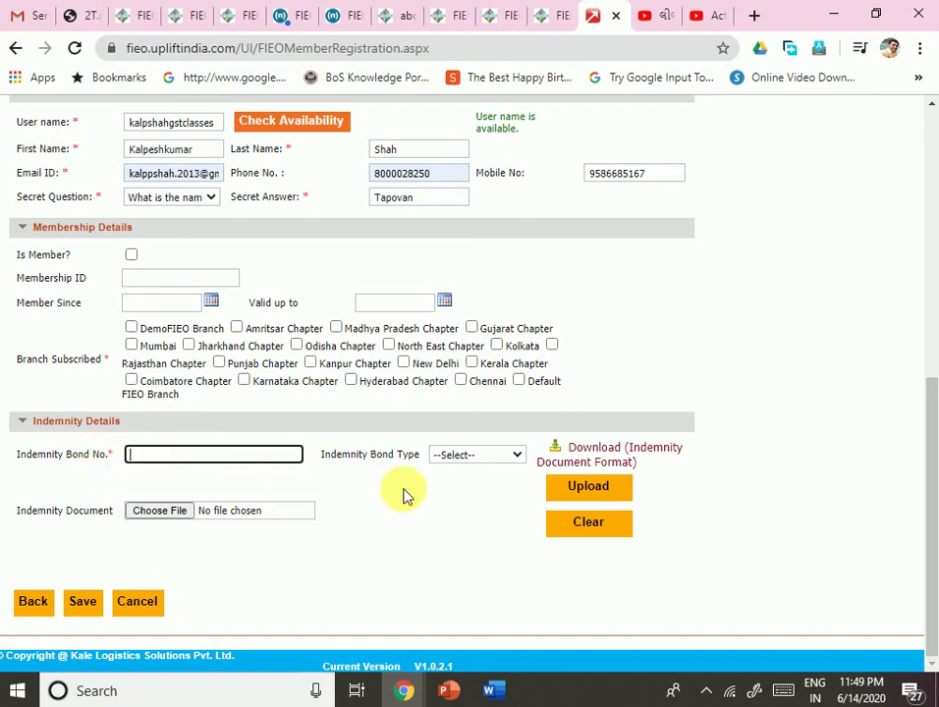
{"action": "left_click", "coordinate": [458, 459]}
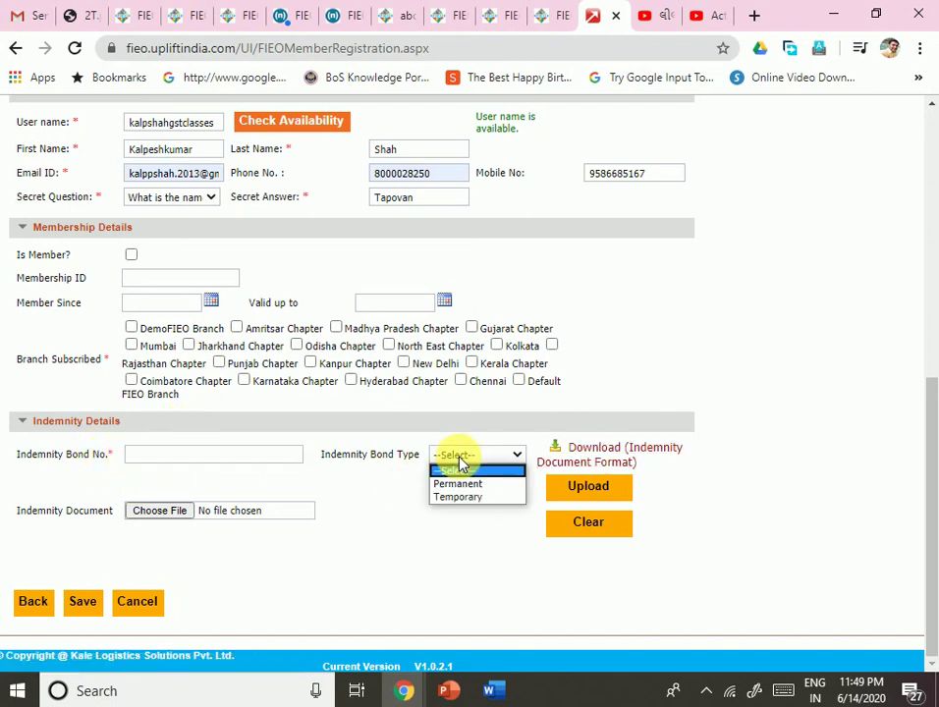
{"action": "left_click", "coordinate": [342, 486]}
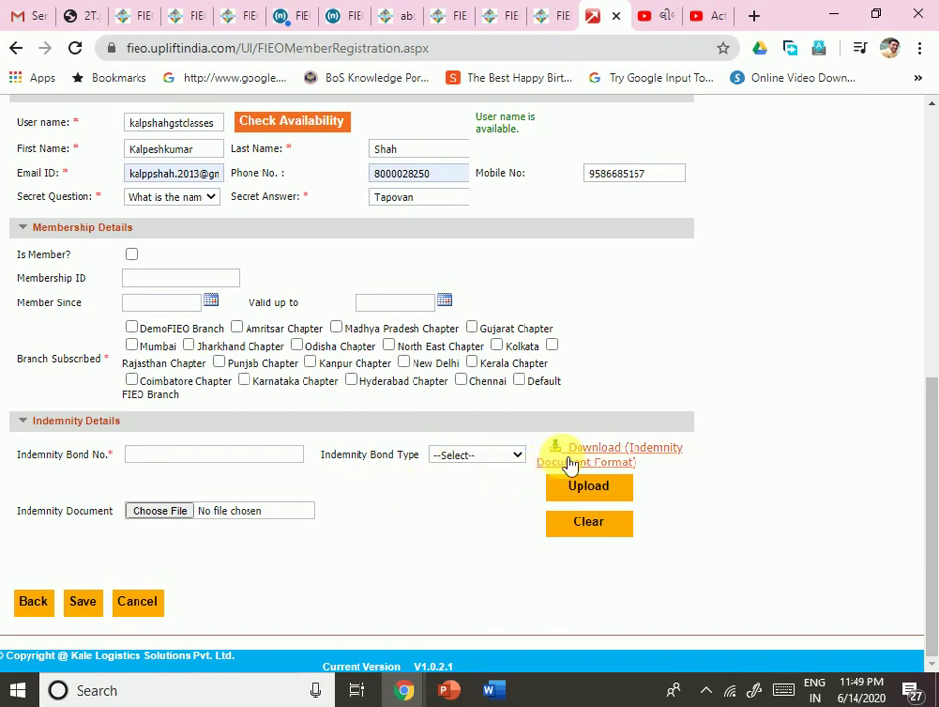
{"action": "left_click", "coordinate": [633, 459]}
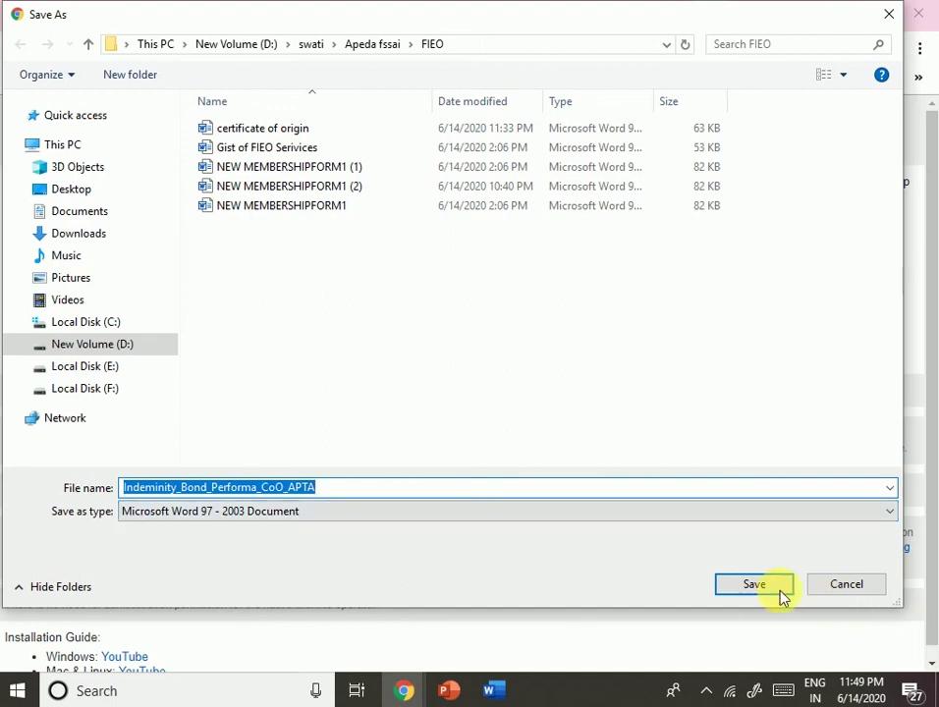
Step: Save Indeminity_Bond_Performa_CoO_APTA to the FIEO folder and open the downloaded .doc
{"action": "left_click", "coordinate": [744, 586]}
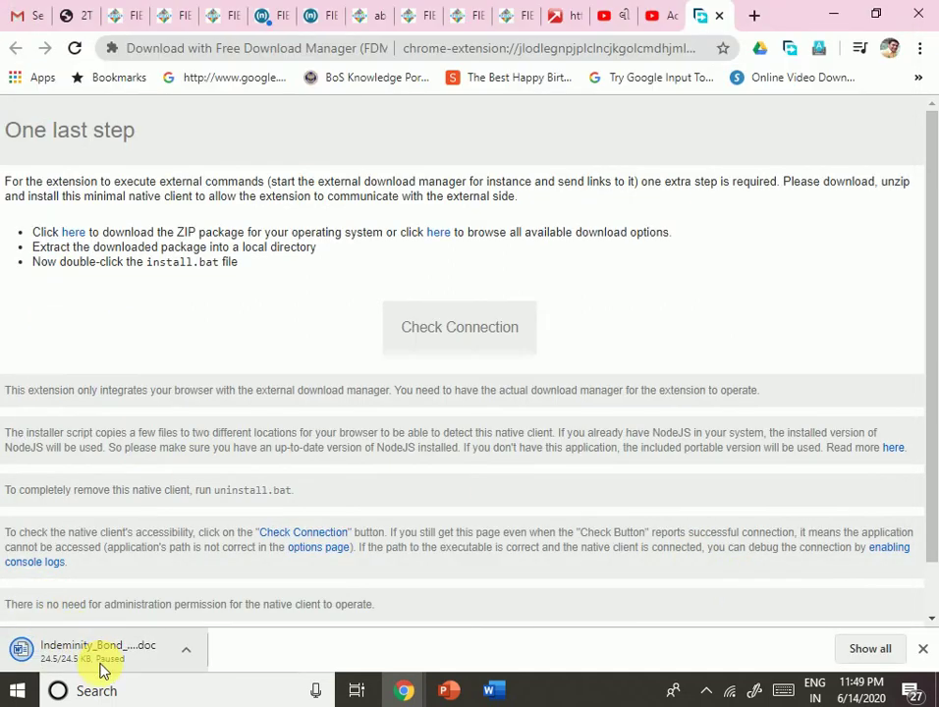
{"action": "right_click", "coordinate": [99, 664]}
{"action": "left_click", "coordinate": [129, 616]}
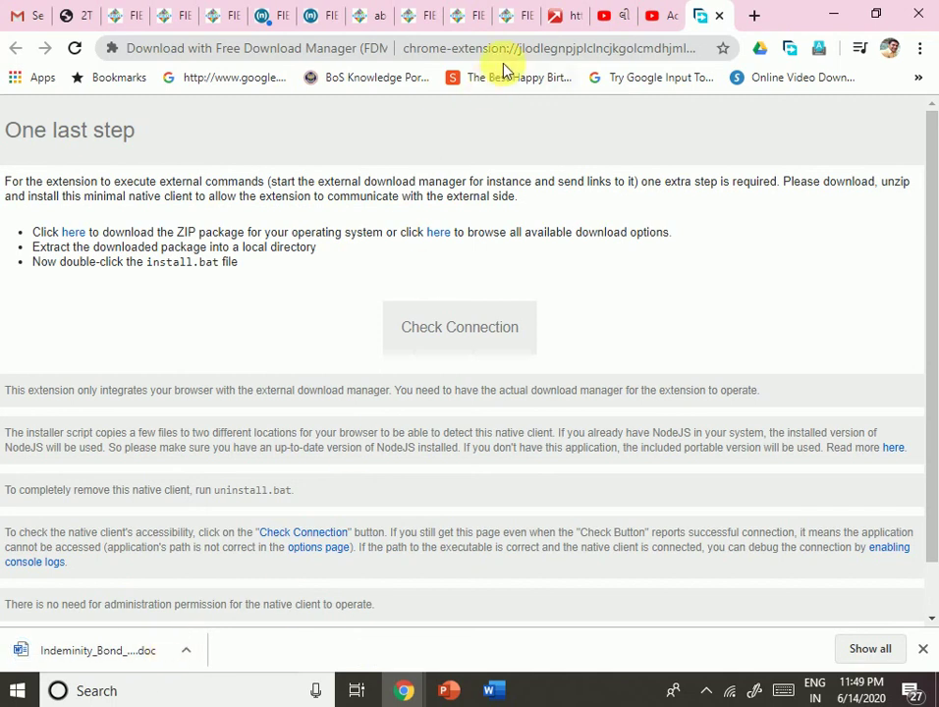
{"action": "left_click", "coordinate": [555, 17]}
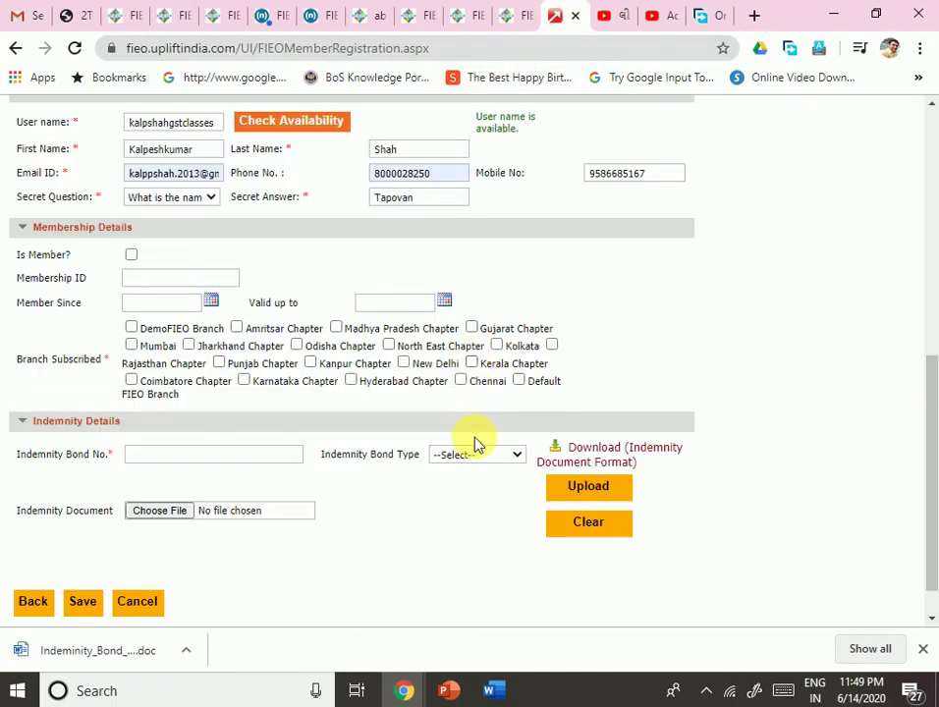
{"action": "left_click", "coordinate": [134, 656]}
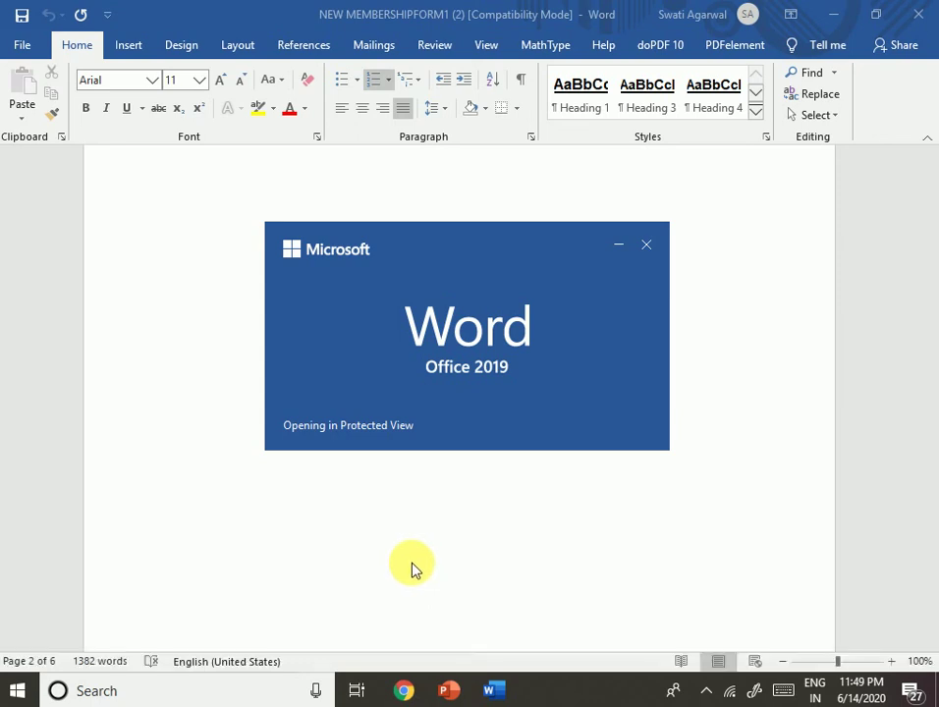
Step: Read the indemnity bond letter in Word, selecting part of the undertaking paragraph
{"action": "mouse_move", "coordinate": [411, 566]}
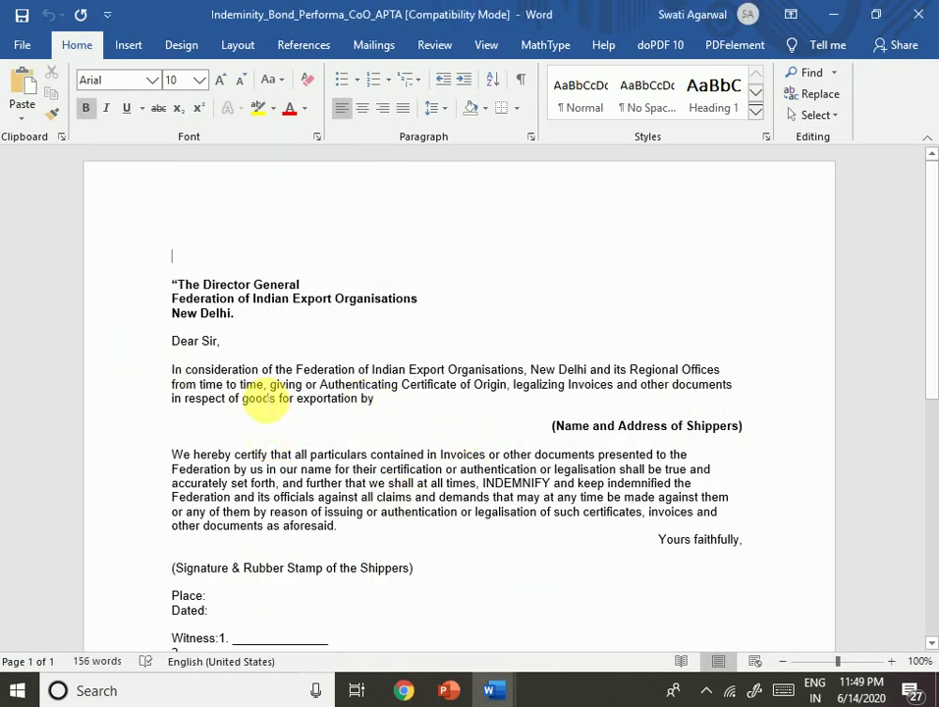
{"action": "scroll", "coordinate": [383, 414], "scroll_direction": "down", "scroll_amount": 4}
{"action": "scroll", "coordinate": [348, 410], "scroll_direction": "up", "scroll_amount": 3}
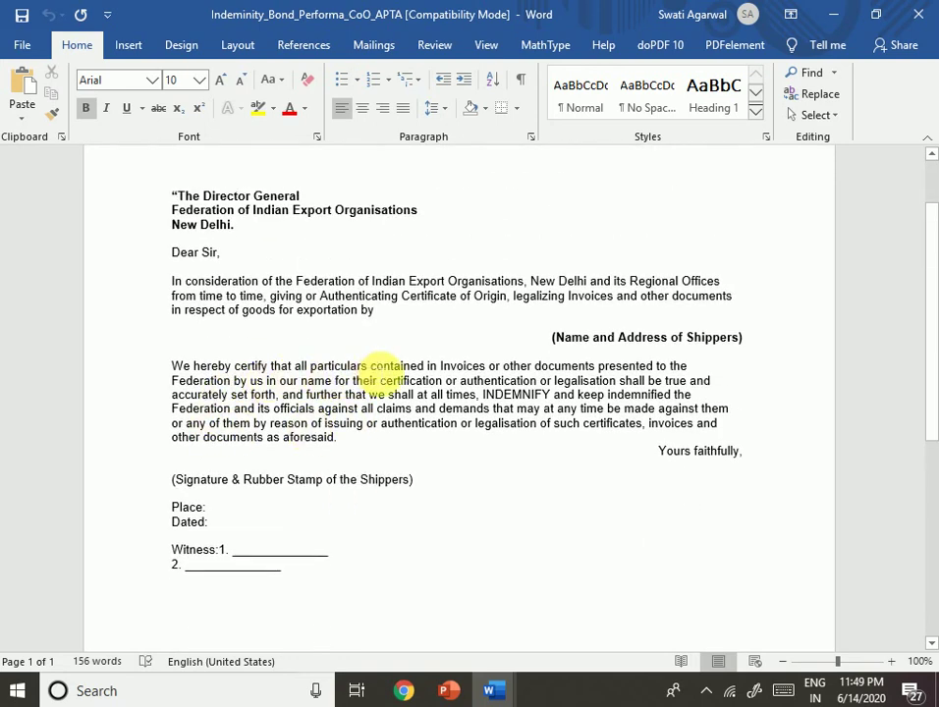
{"action": "left_click_drag", "start_coordinate": [370, 365], "coordinate": [444, 383]}
{"action": "left_click", "coordinate": [484, 483]}
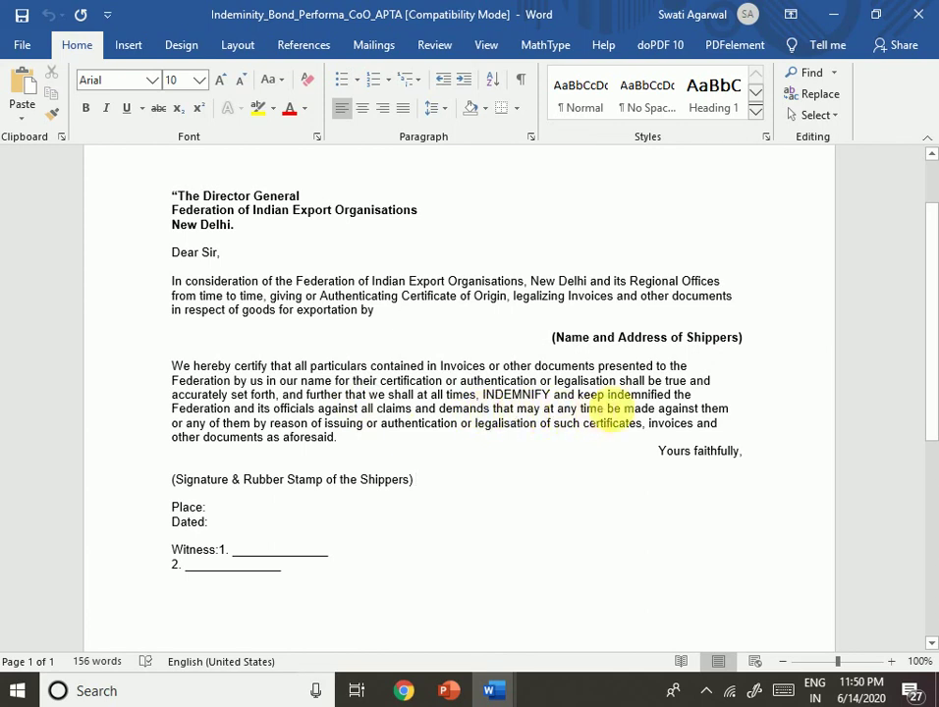
{"action": "left_click", "coordinate": [396, 480]}
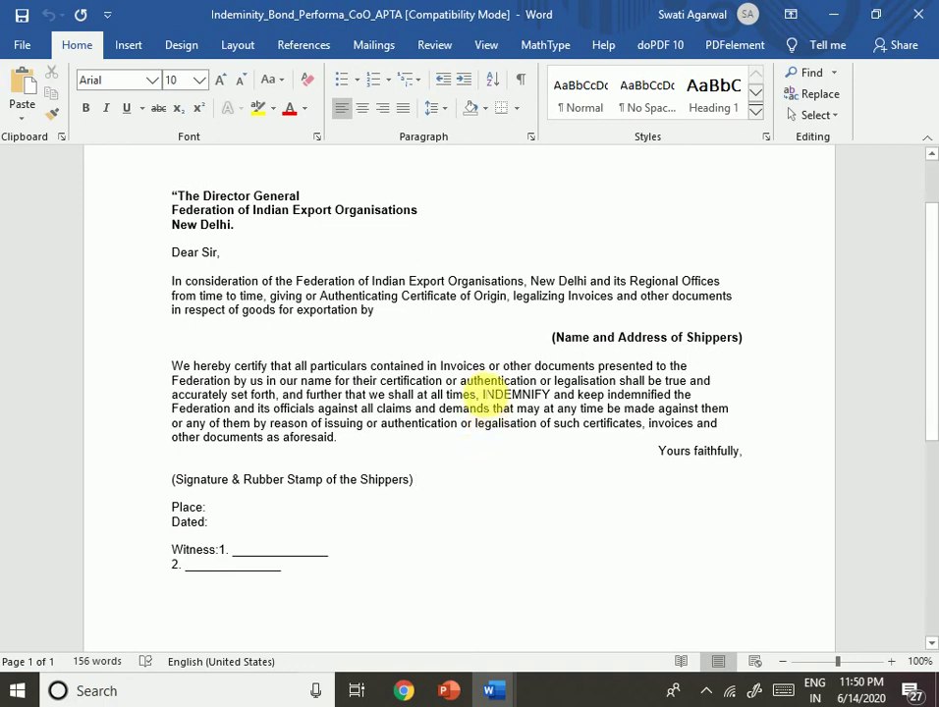
Step: Select the passage from authentication to INDEMNIFY, then return to the FIEO registration page
{"action": "left_click_drag", "start_coordinate": [460, 380], "coordinate": [552, 394]}
{"action": "scroll", "coordinate": [419, 545], "scroll_direction": "down", "scroll_amount": 10}
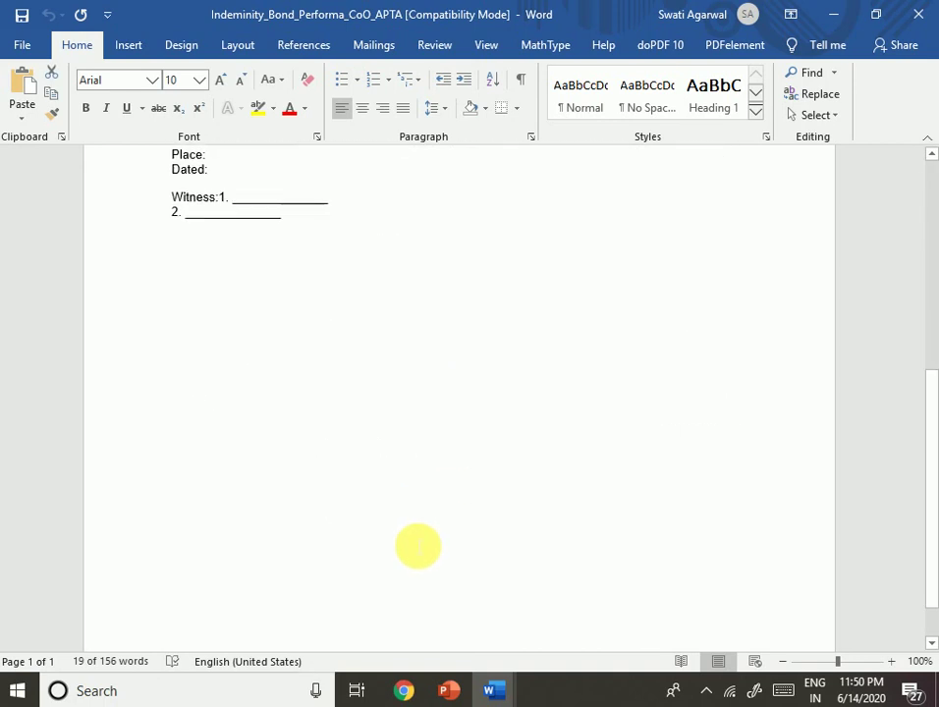
{"action": "scroll", "coordinate": [283, 461], "scroll_direction": "up", "scroll_amount": 6}
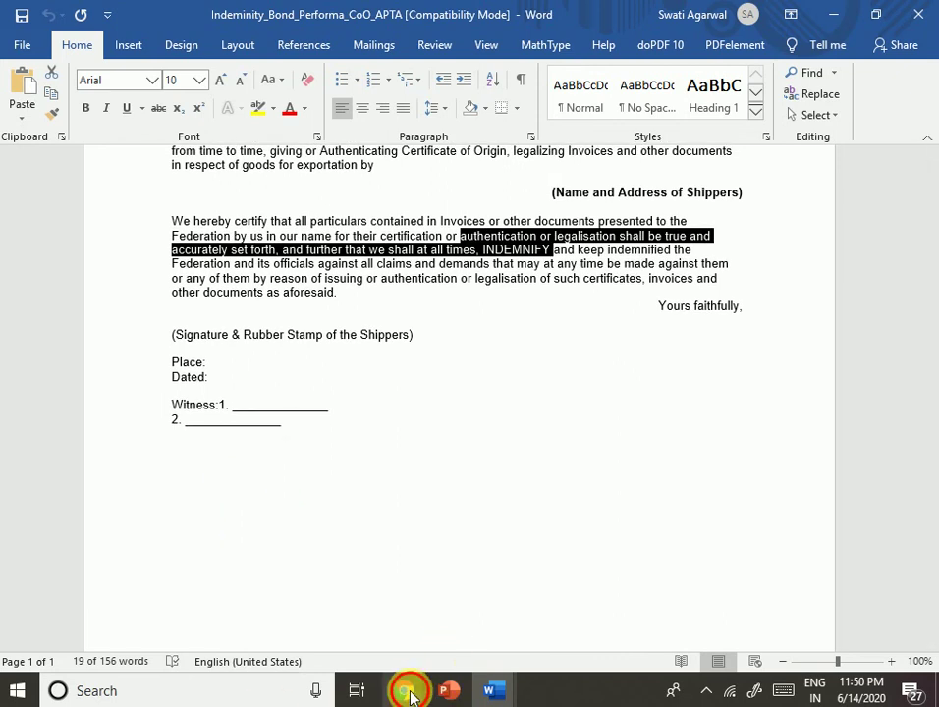
{"action": "mouse_move", "coordinate": [398, 692]}
{"action": "left_click", "coordinate": [315, 608]}
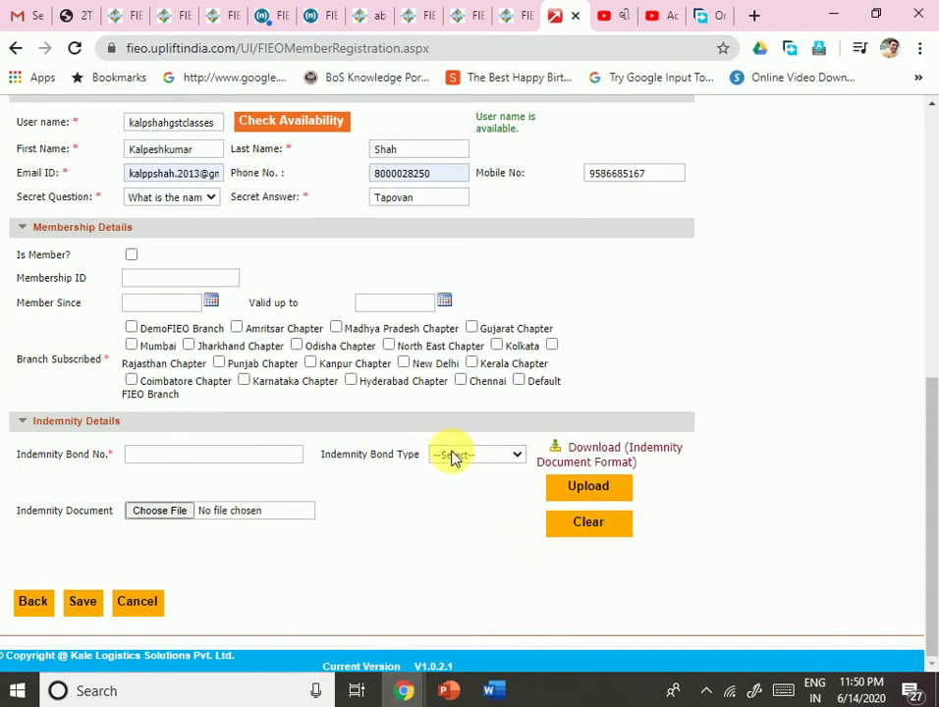
Step: Enter 123 as the Indemnity Bond No
{"action": "left_click", "coordinate": [184, 457]}
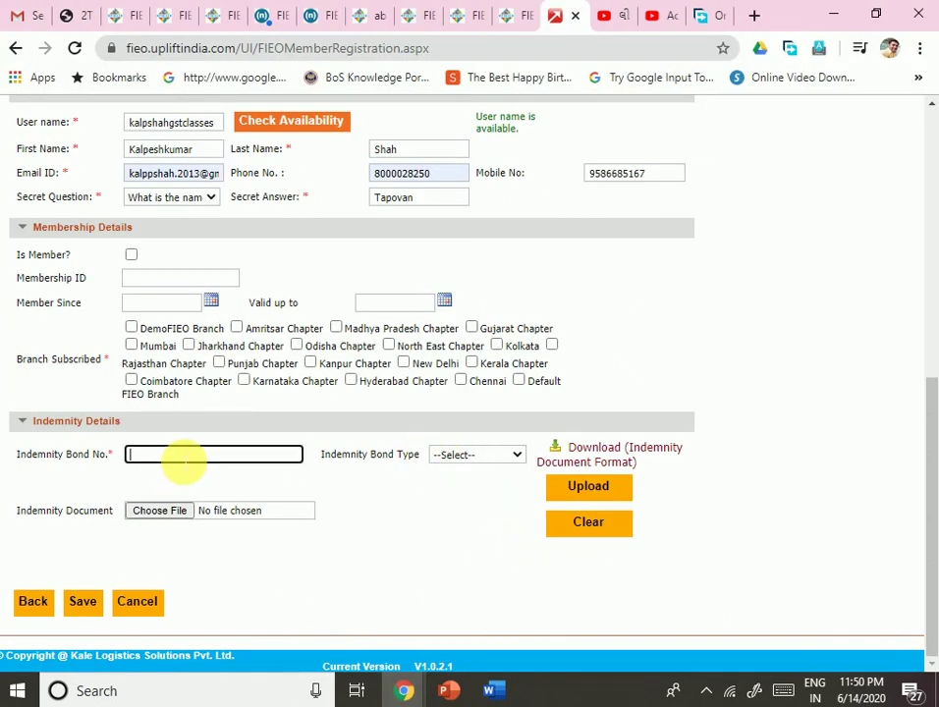
{"action": "scroll", "coordinate": [178, 464], "scroll_direction": "up", "scroll_amount": 1}
{"action": "type", "text": "12"}
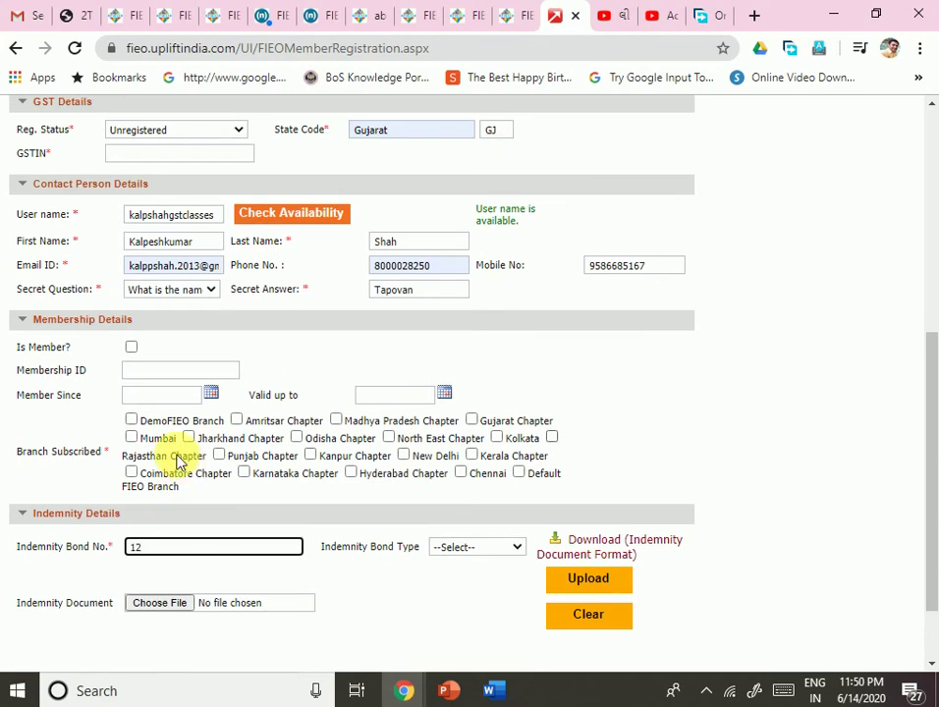
{"action": "type", "text": "3"}
Step: Set the bond type to Temporary and start attaching the indemnity bond file
{"action": "left_click", "coordinate": [459, 548]}
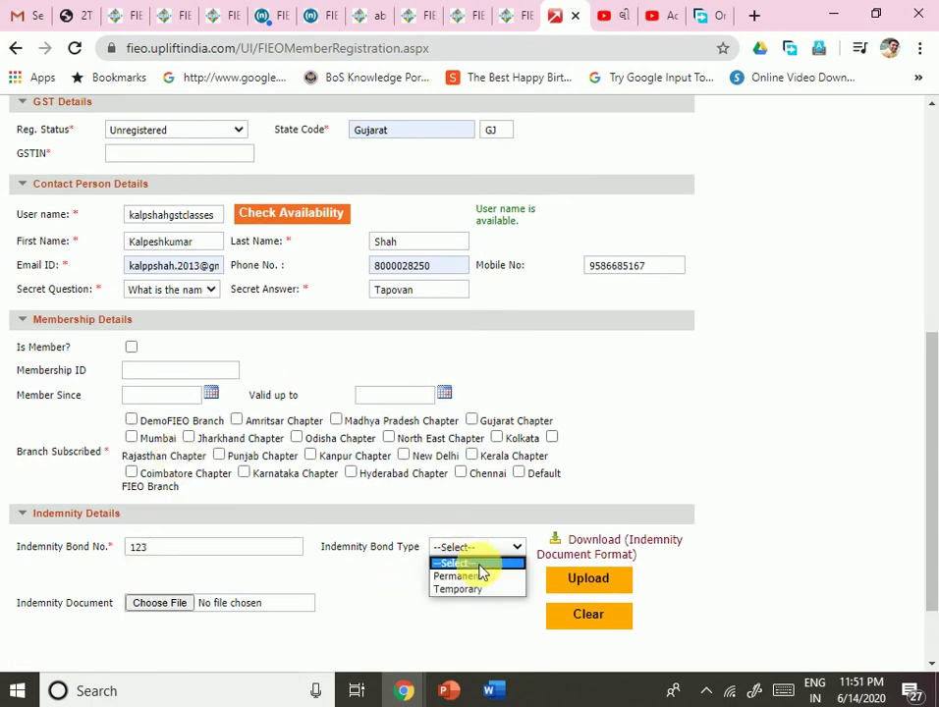
{"action": "left_click", "coordinate": [469, 590]}
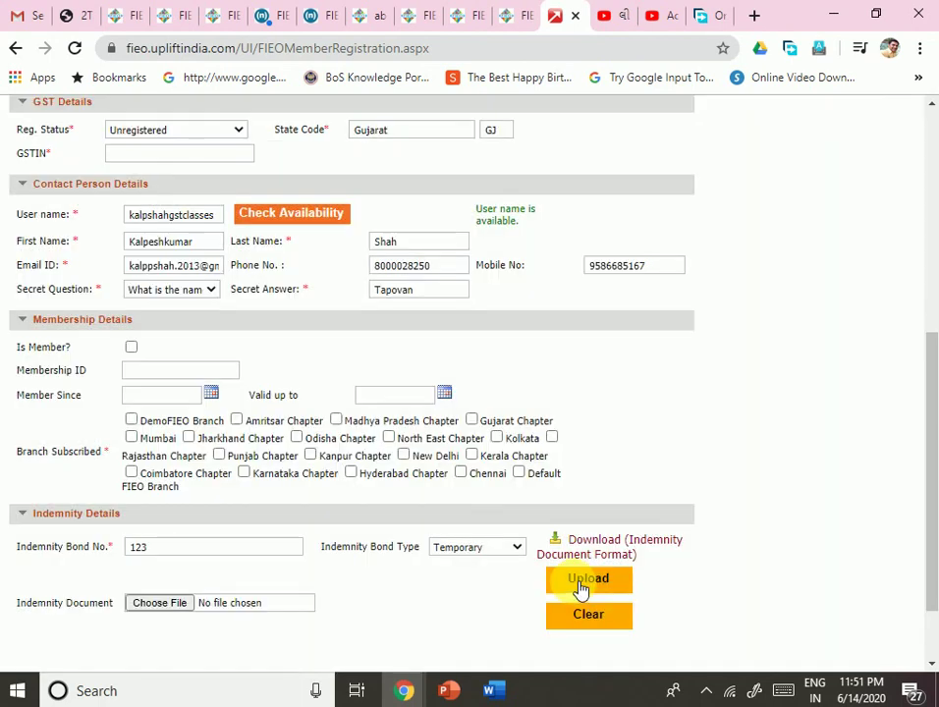
{"action": "left_click", "coordinate": [581, 590]}
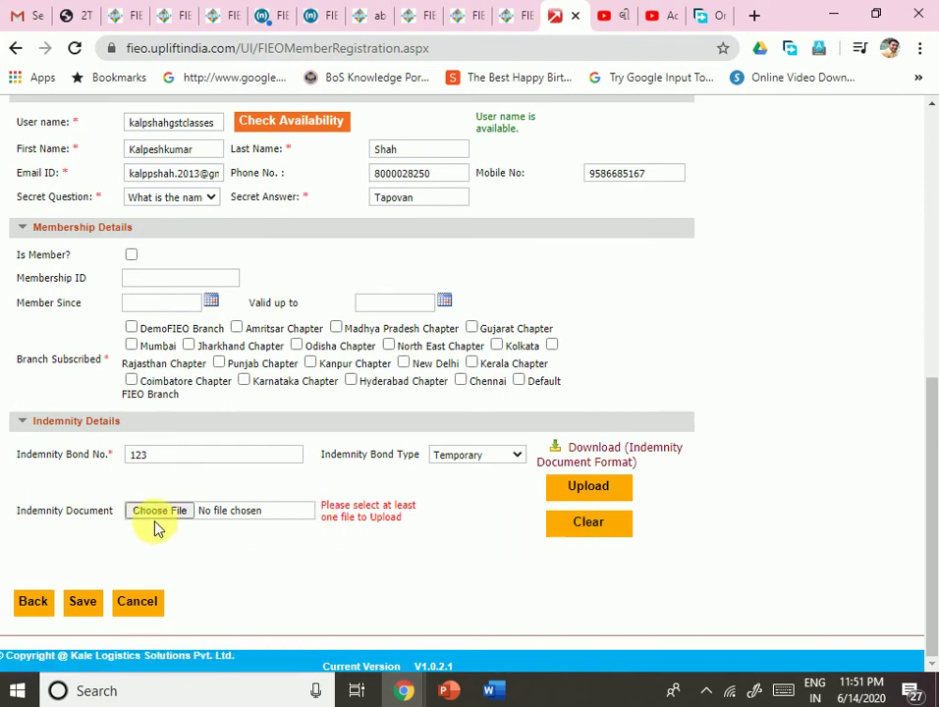
{"action": "left_click", "coordinate": [158, 514]}
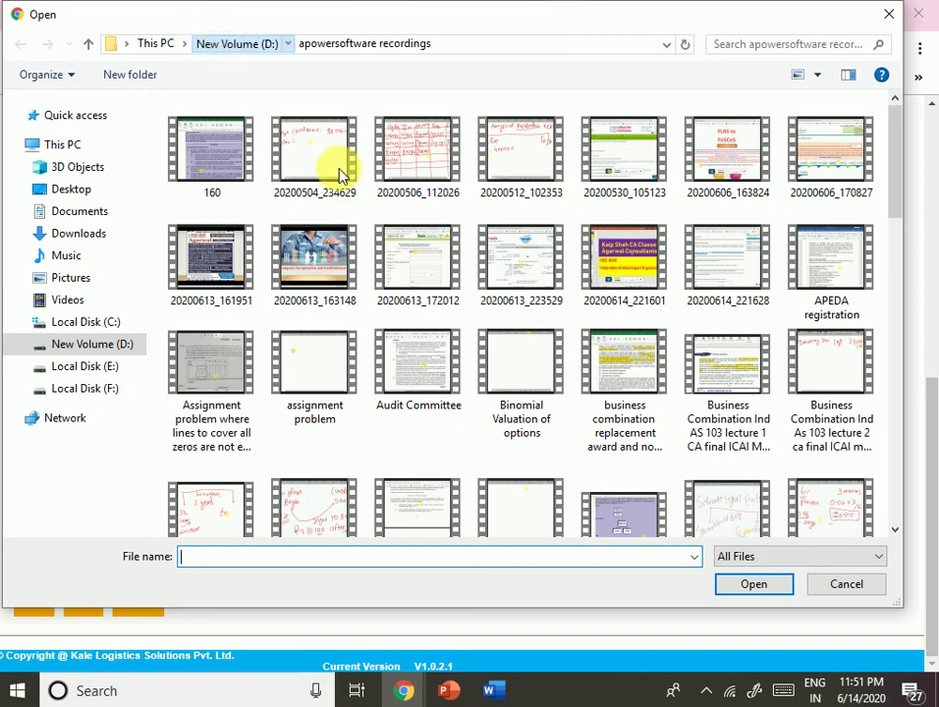
Step: Browse D: > swati > Apeda fssai > FIEO and pick the indemnity bond .doc file
{"action": "left_click", "coordinate": [202, 44]}
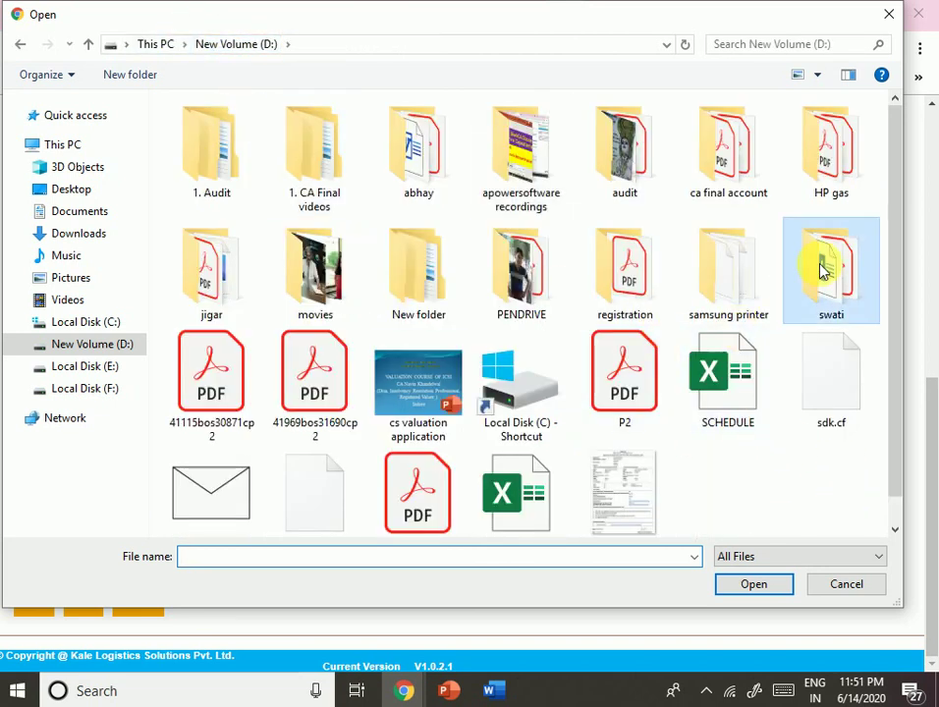
{"action": "double_click", "coordinate": [823, 270]}
{"action": "double_click", "coordinate": [336, 175]}
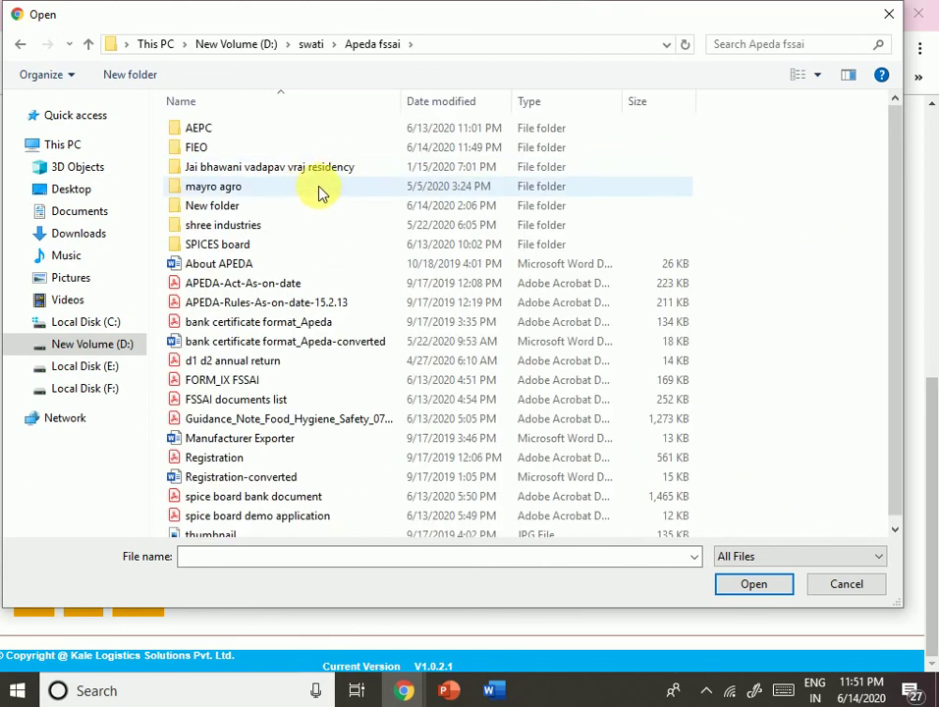
{"action": "double_click", "coordinate": [235, 246]}
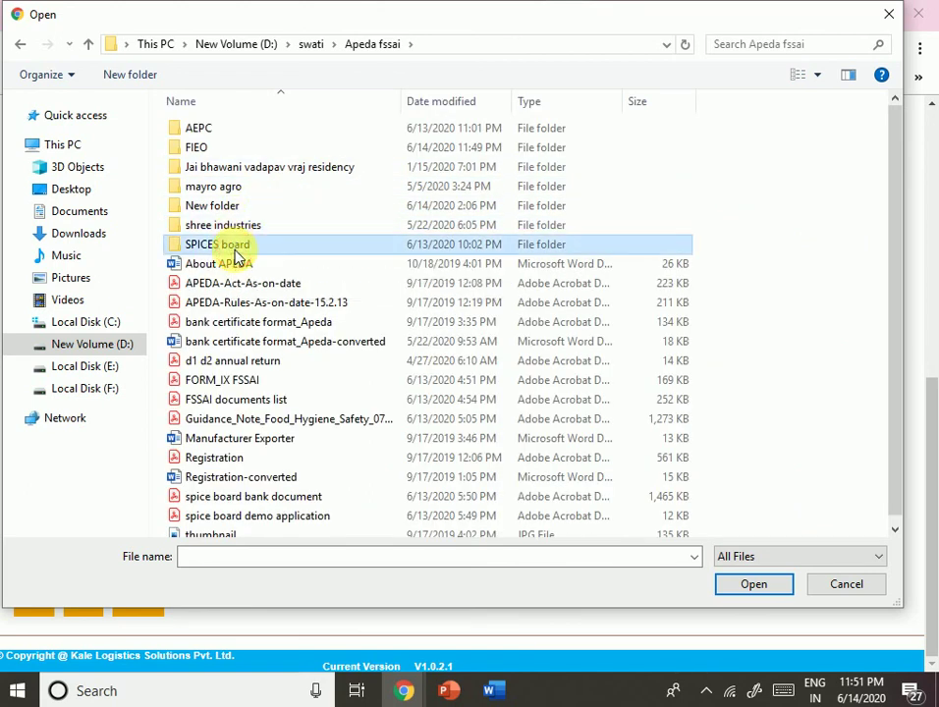
{"action": "left_click", "coordinate": [358, 44]}
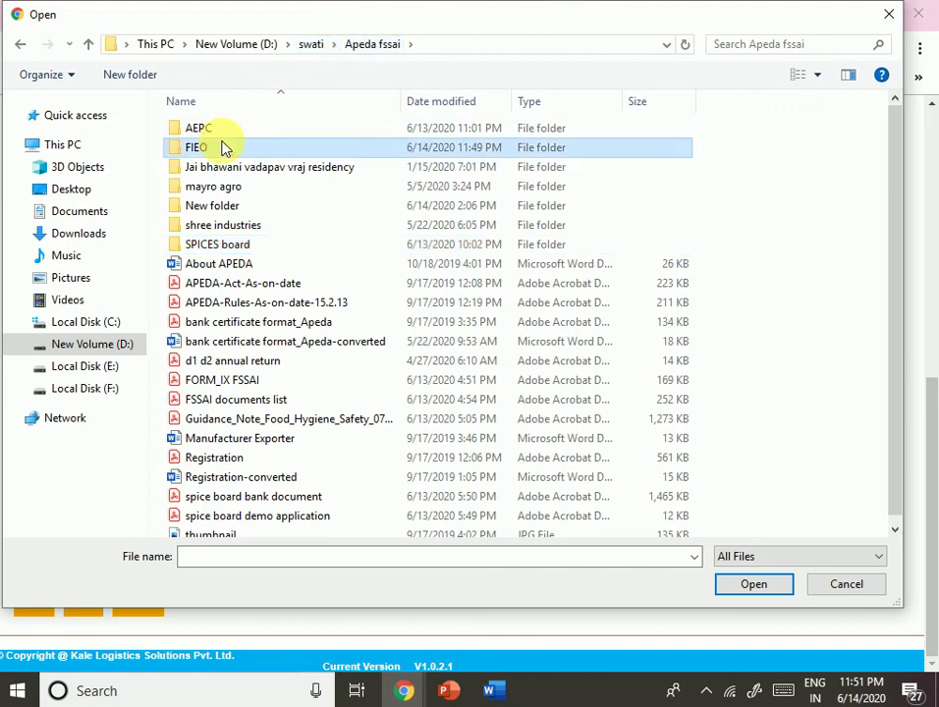
{"action": "double_click", "coordinate": [224, 147]}
{"action": "double_click", "coordinate": [247, 173]}
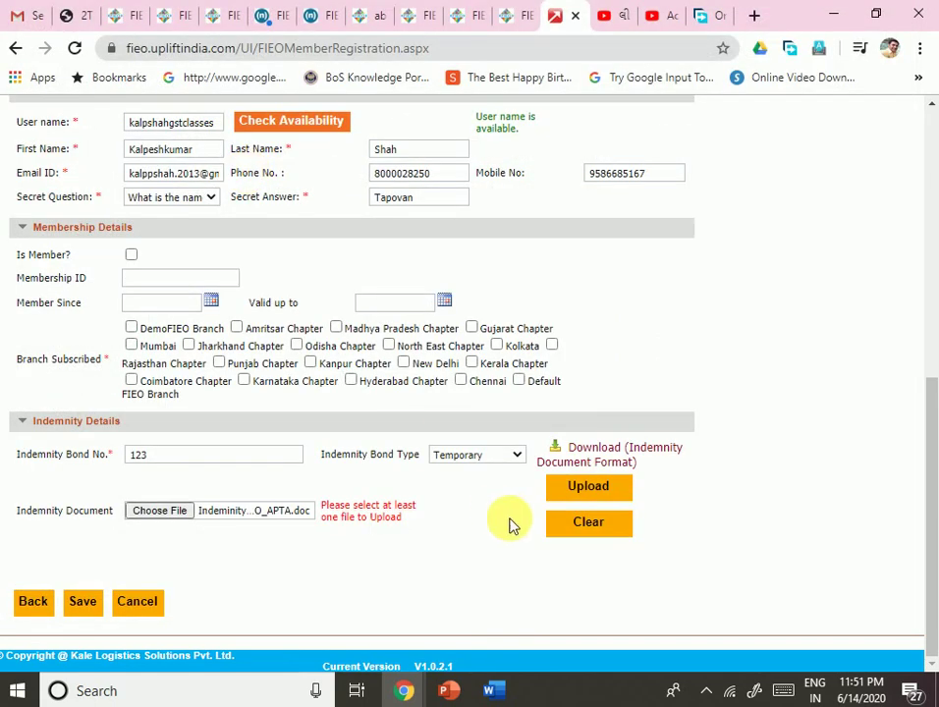
Step: Upload Indeminity_Bond_Performa_CoO_APTA.doc, then try saving the registration form
{"action": "left_click", "coordinate": [592, 488]}
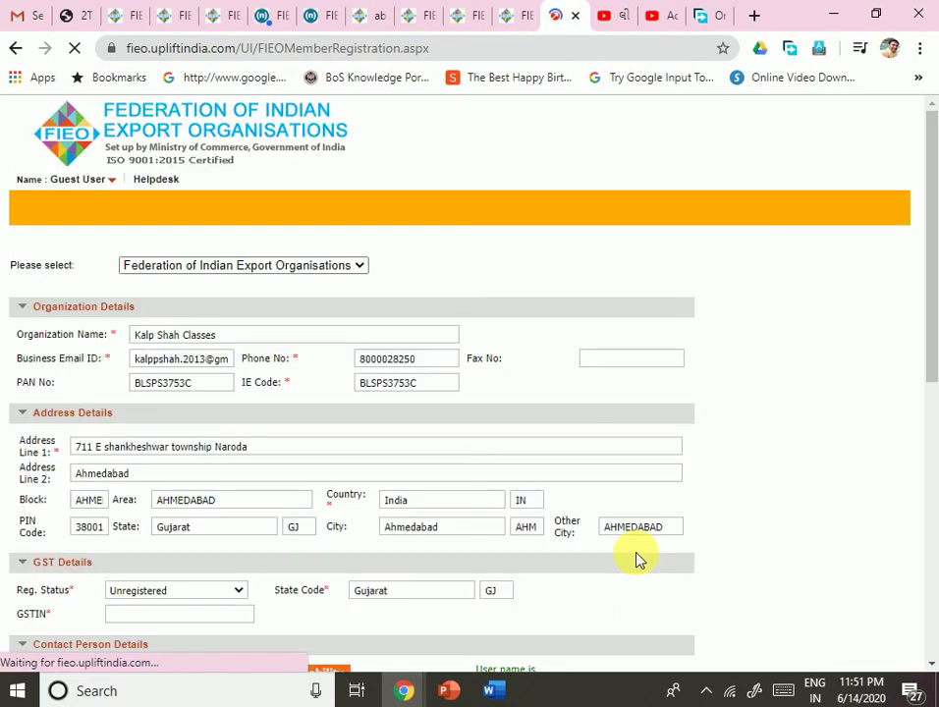
{"action": "scroll", "coordinate": [565, 525], "scroll_direction": "down", "scroll_amount": 1}
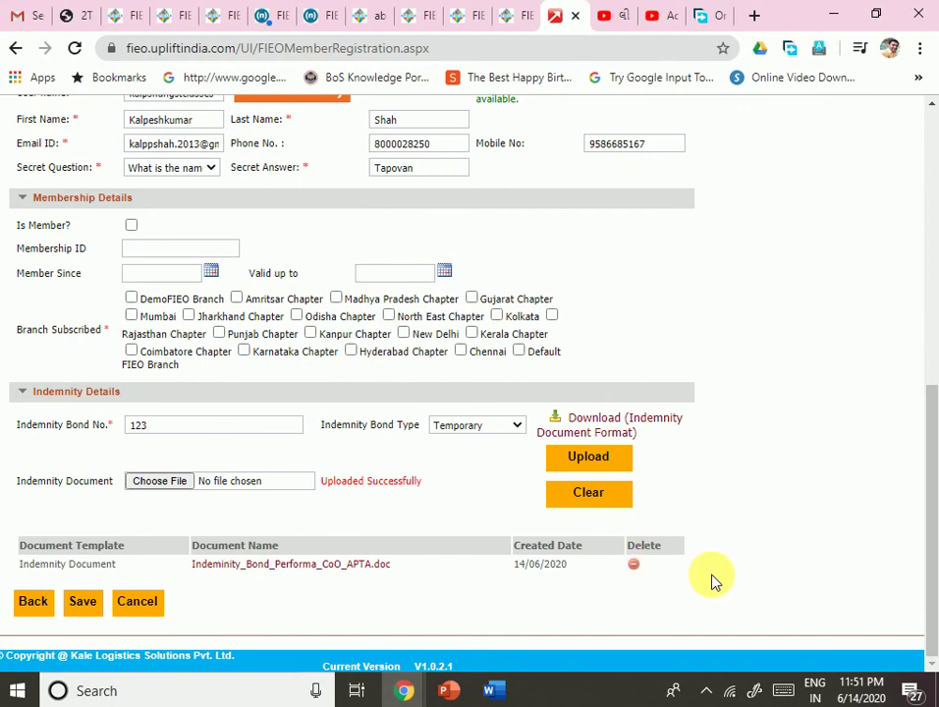
{"action": "left_click", "coordinate": [633, 567]}
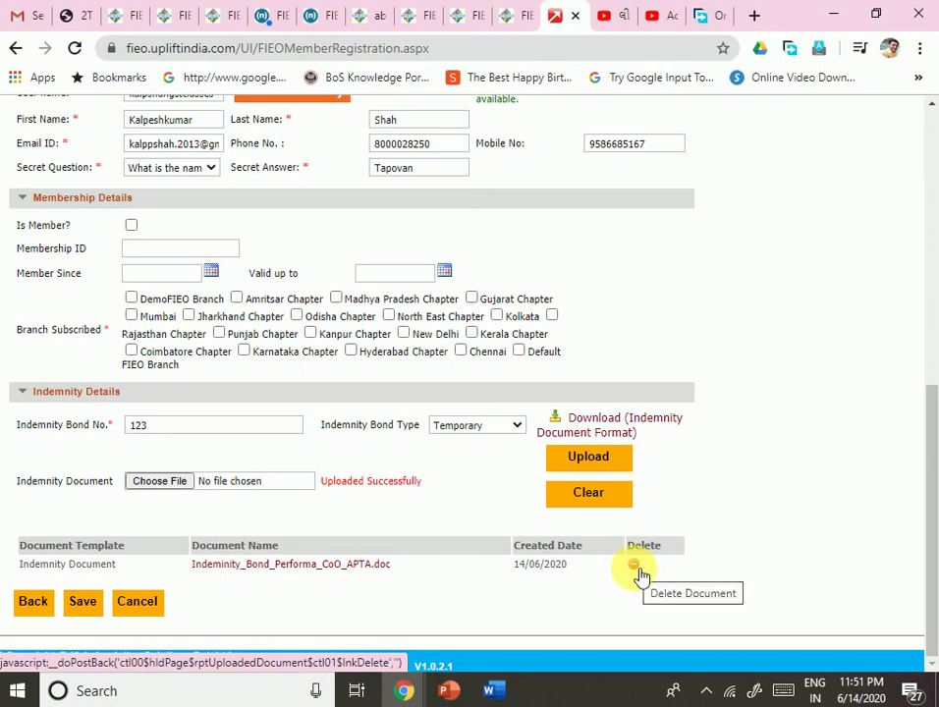
{"action": "left_click", "coordinate": [85, 603]}
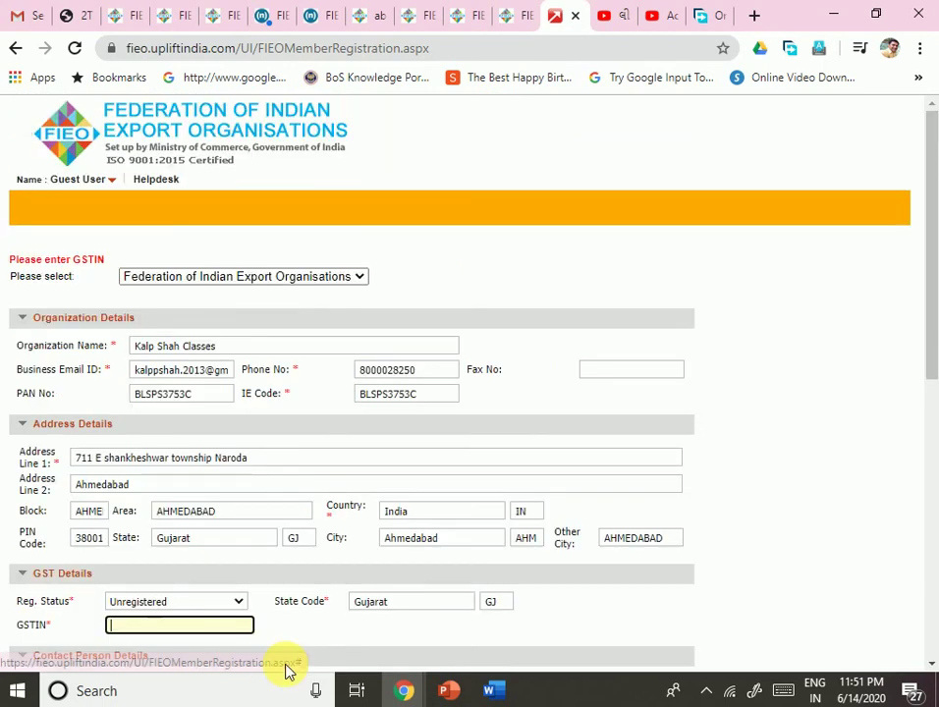
{"action": "scroll", "coordinate": [410, 483], "scroll_direction": "down", "scroll_amount": 6}
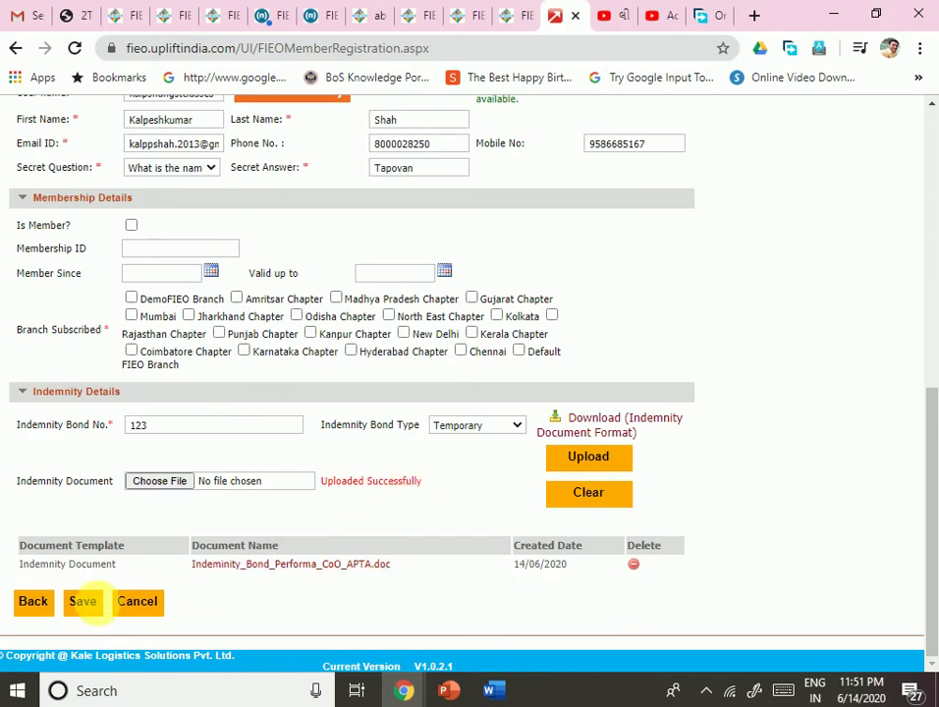
Step: Retry saving, keep Federation of Indian Export Organisations selected, and fill the missing GSTIN field
{"action": "left_click", "coordinate": [85, 603]}
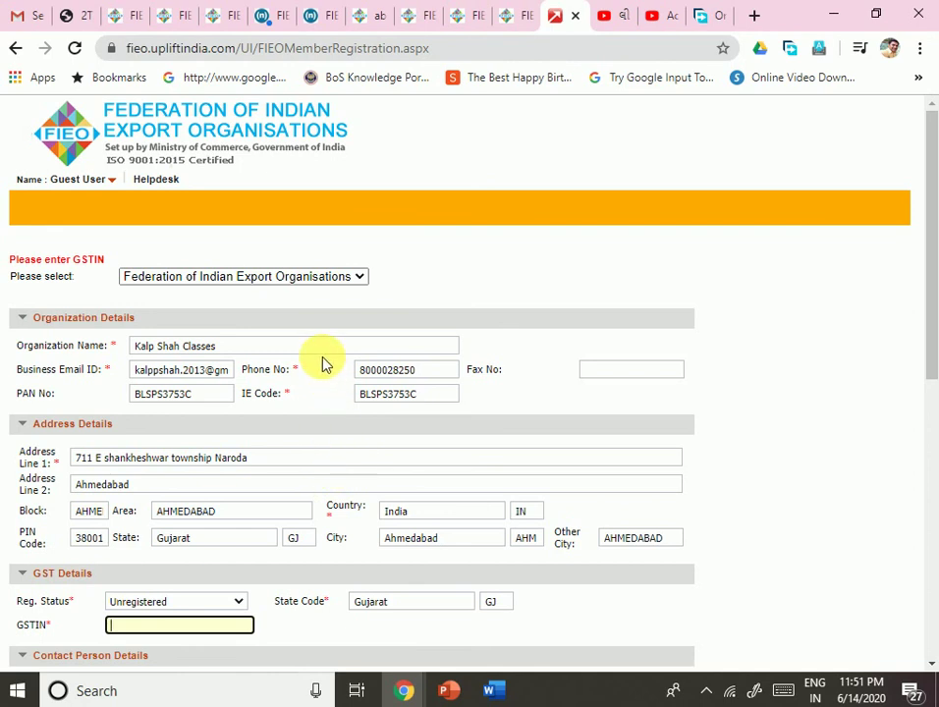
{"action": "left_click", "coordinate": [307, 280]}
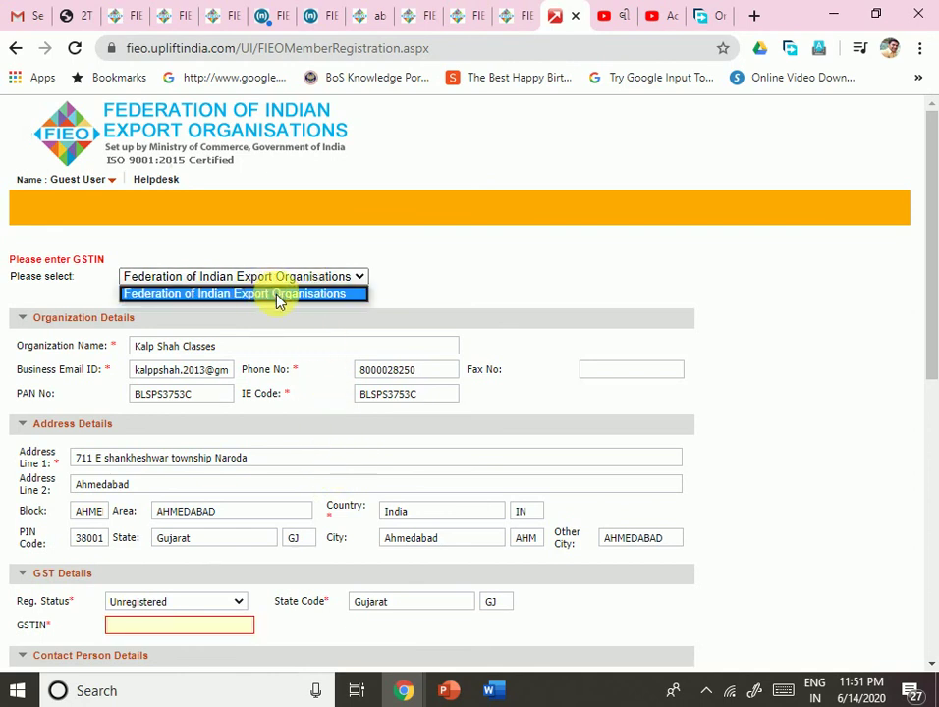
{"action": "left_click", "coordinate": [279, 296]}
{"action": "scroll", "coordinate": [272, 590], "scroll_direction": "down", "scroll_amount": 2}
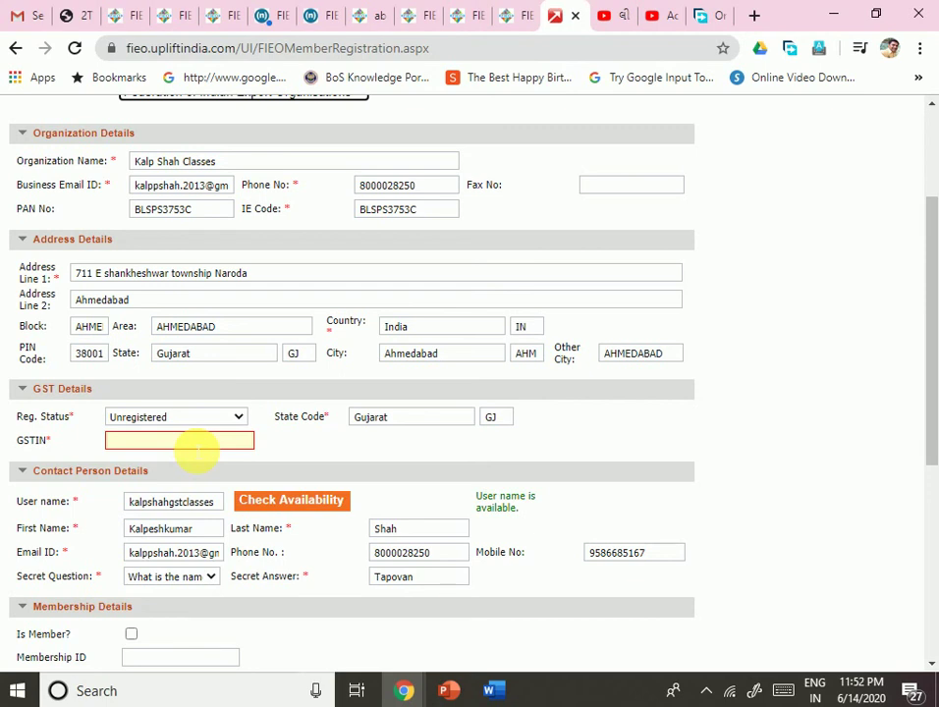
{"action": "left_click", "coordinate": [194, 442]}
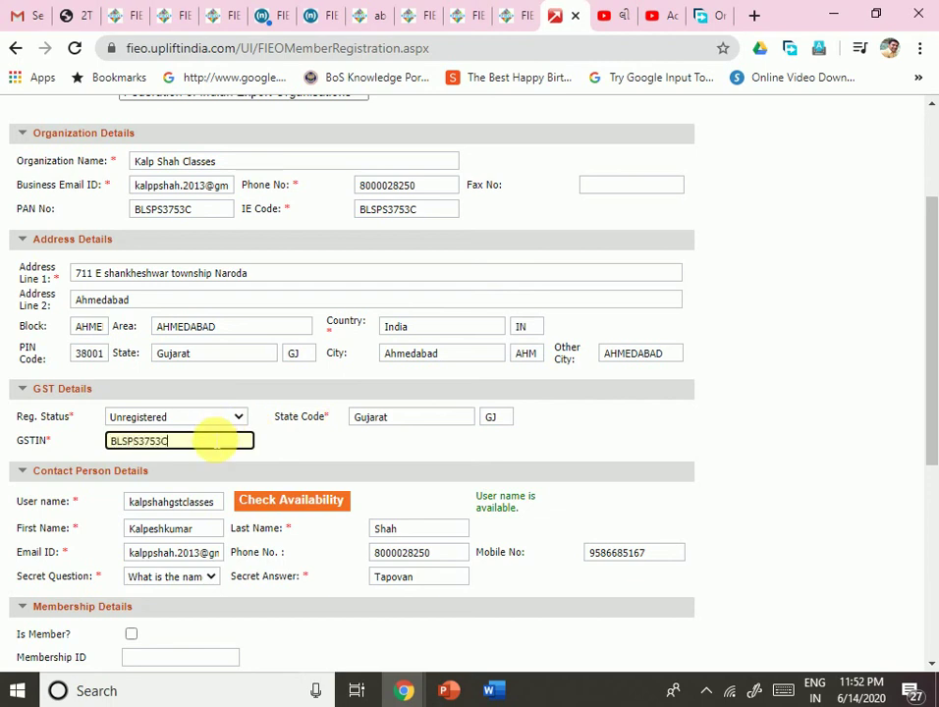
{"action": "scroll", "coordinate": [353, 478], "scroll_direction": "down", "scroll_amount": 4}
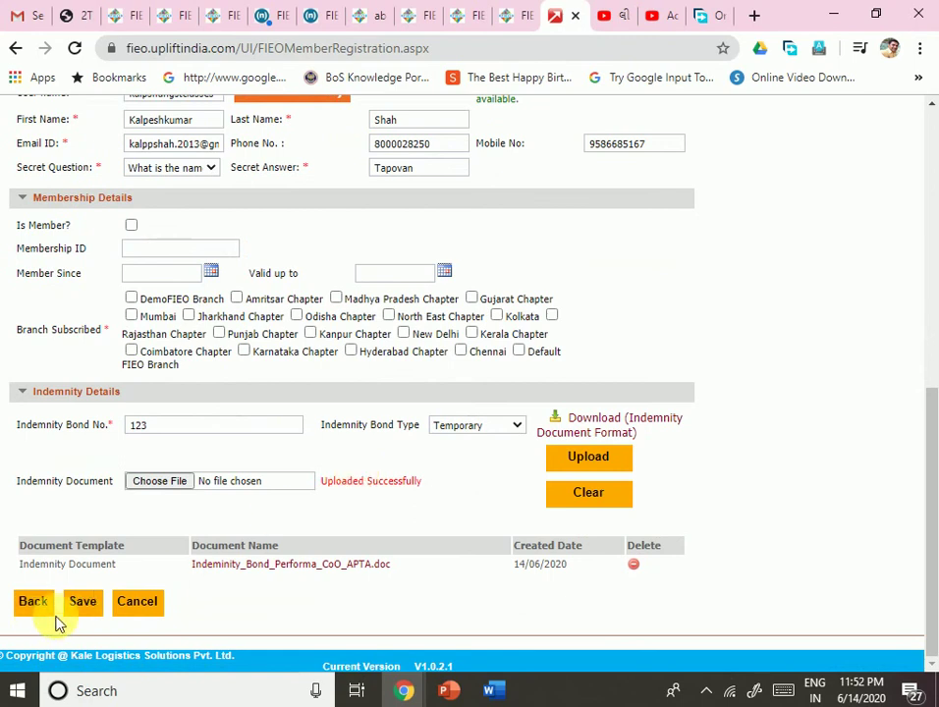
Step: Save again, then tick Gujarat Chapter as the subscribed branch under Membership Details
{"action": "left_click", "coordinate": [82, 603]}
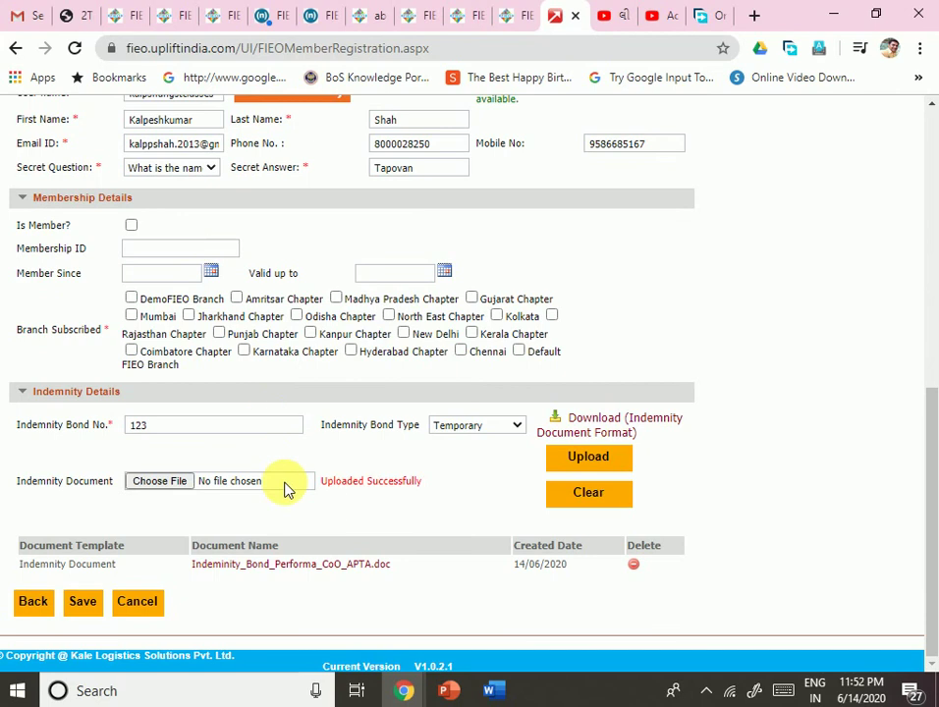
{"action": "scroll", "coordinate": [285, 492], "scroll_direction": "up", "scroll_amount": 2}
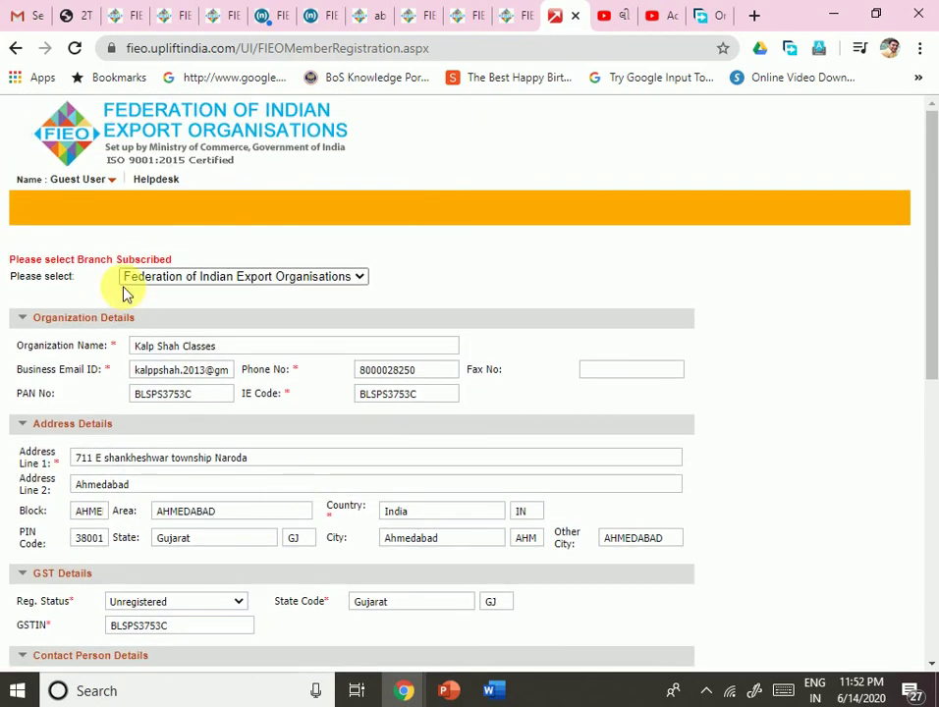
{"action": "scroll", "coordinate": [266, 422], "scroll_direction": "down", "scroll_amount": 4}
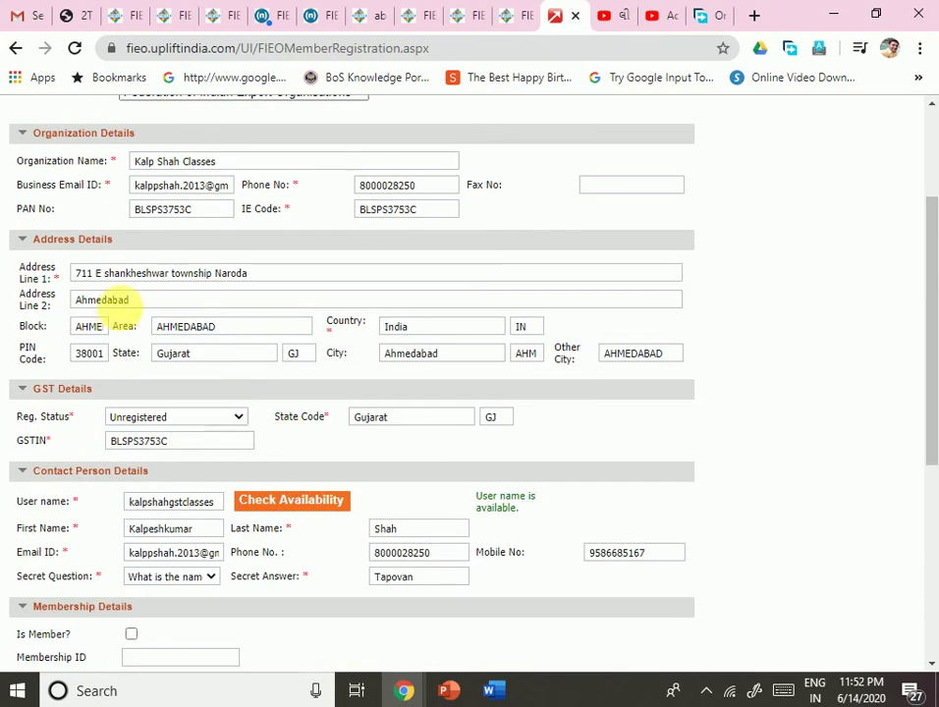
{"action": "scroll", "coordinate": [195, 331], "scroll_direction": "down", "scroll_amount": 4}
{"action": "scroll", "coordinate": [206, 403], "scroll_direction": "down", "scroll_amount": 3}
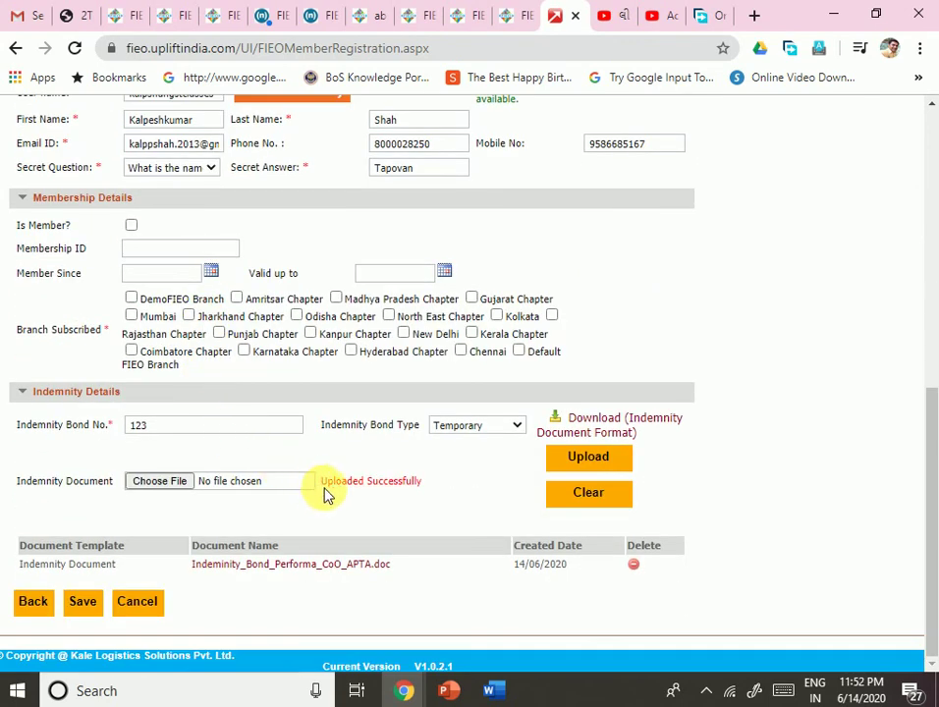
{"action": "mouse_move", "coordinate": [334, 556]}
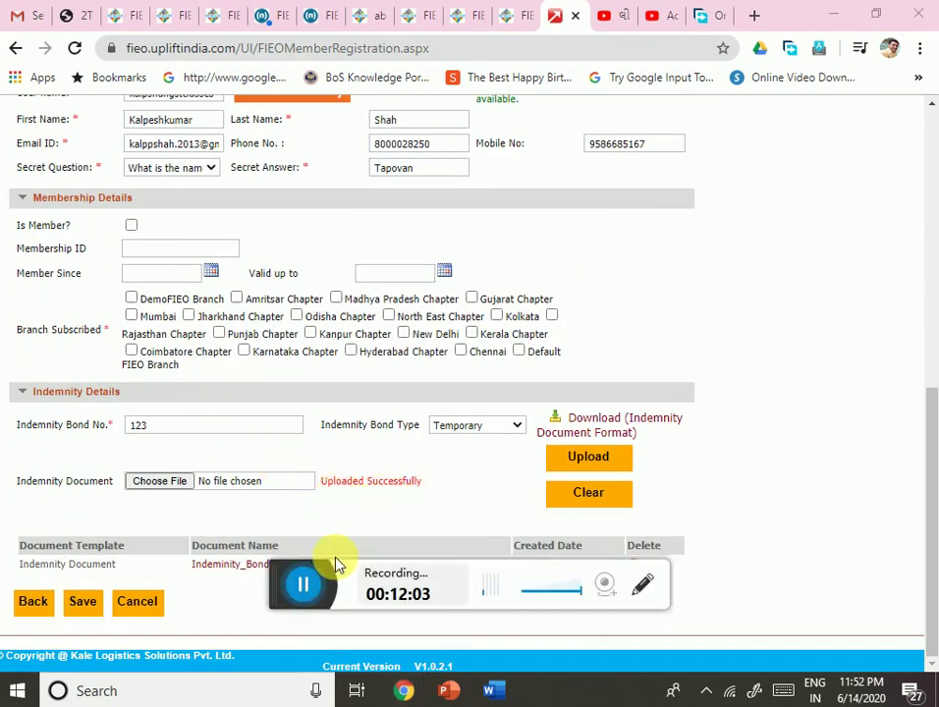
{"action": "left_click", "coordinate": [275, 592]}
{"action": "left_click", "coordinate": [287, 596]}
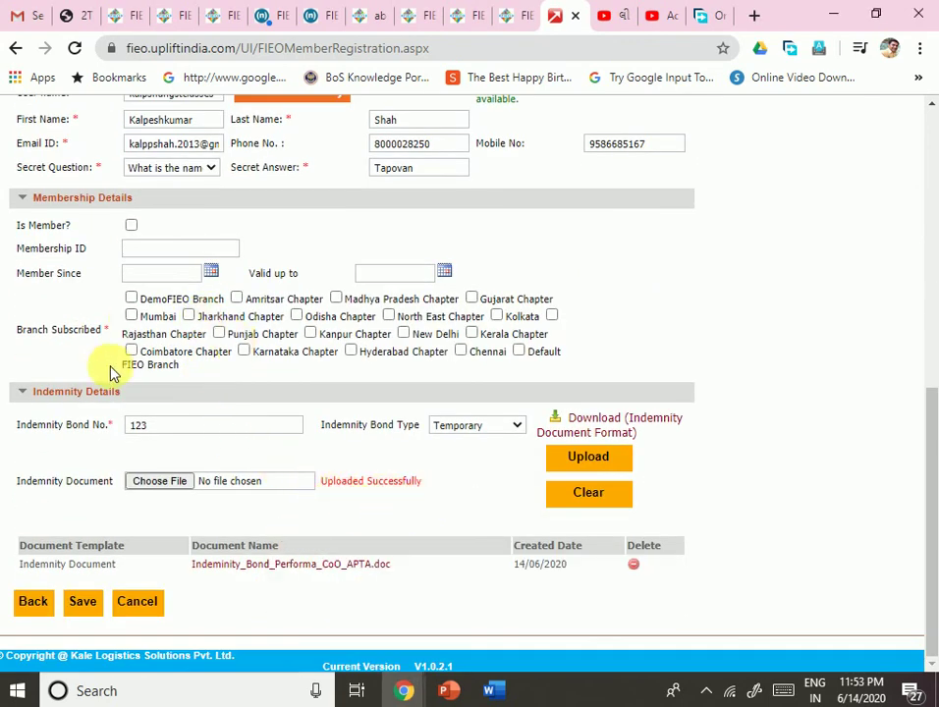
{"action": "left_click", "coordinate": [471, 298]}
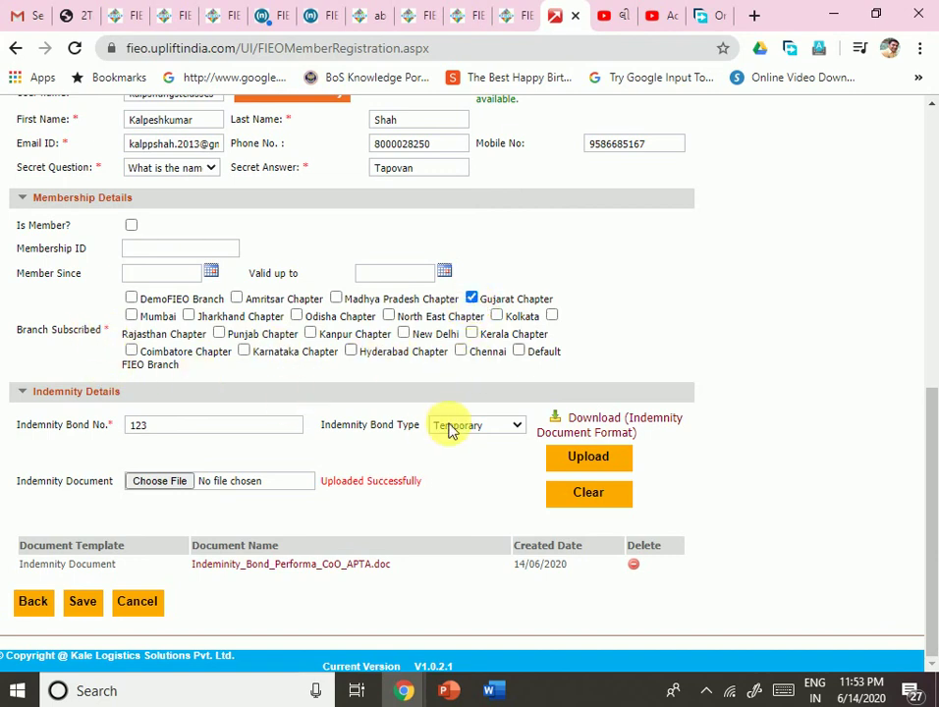
Step: Save again, dismiss the 'bond no. already exists' alert, and select bond number 123
{"action": "left_click", "coordinate": [84, 604]}
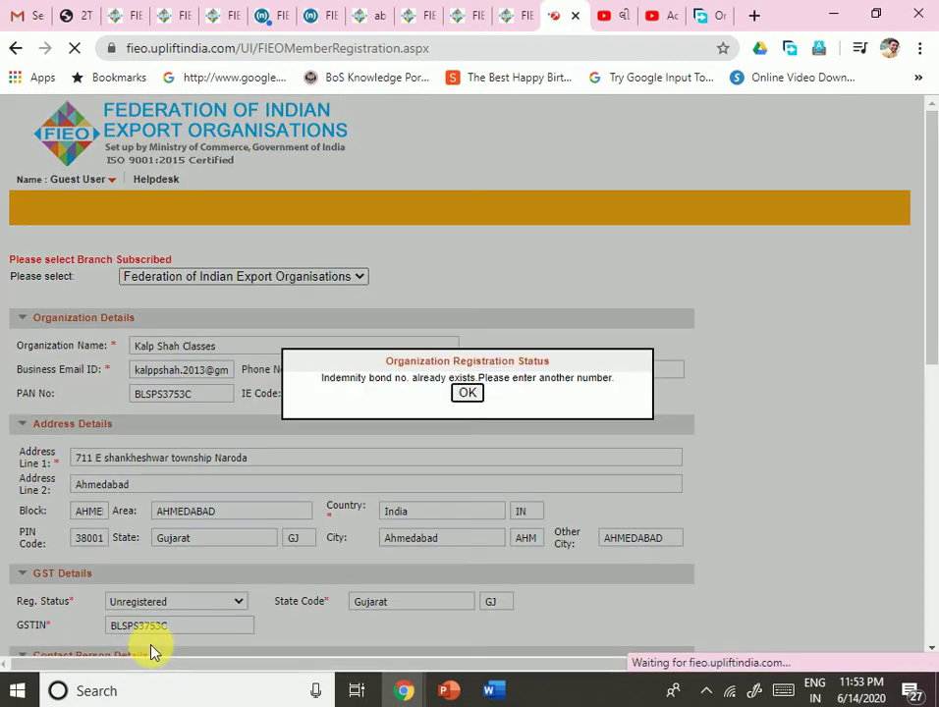
{"action": "left_click", "coordinate": [469, 397]}
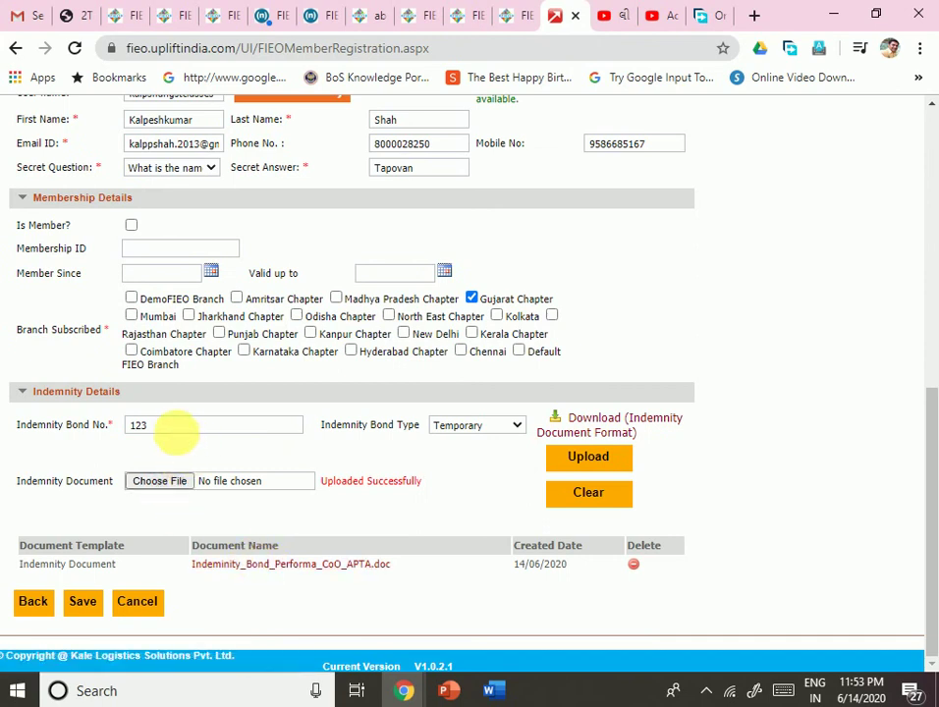
{"action": "double_click", "coordinate": [138, 425]}
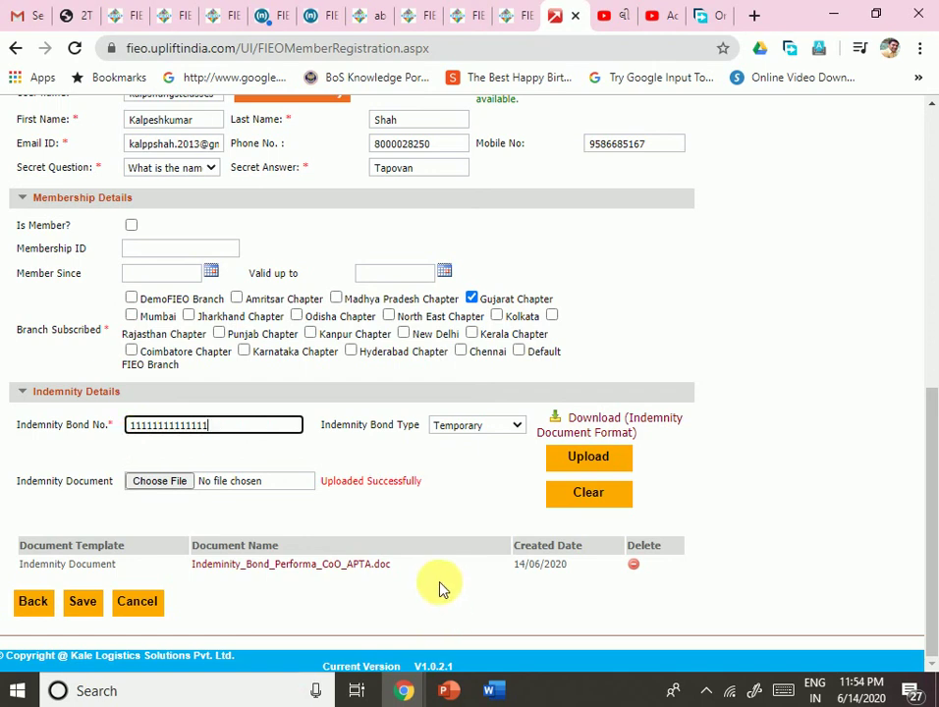
Step: Save the registration with the new bond number and close the success message
{"action": "left_click", "coordinate": [84, 609]}
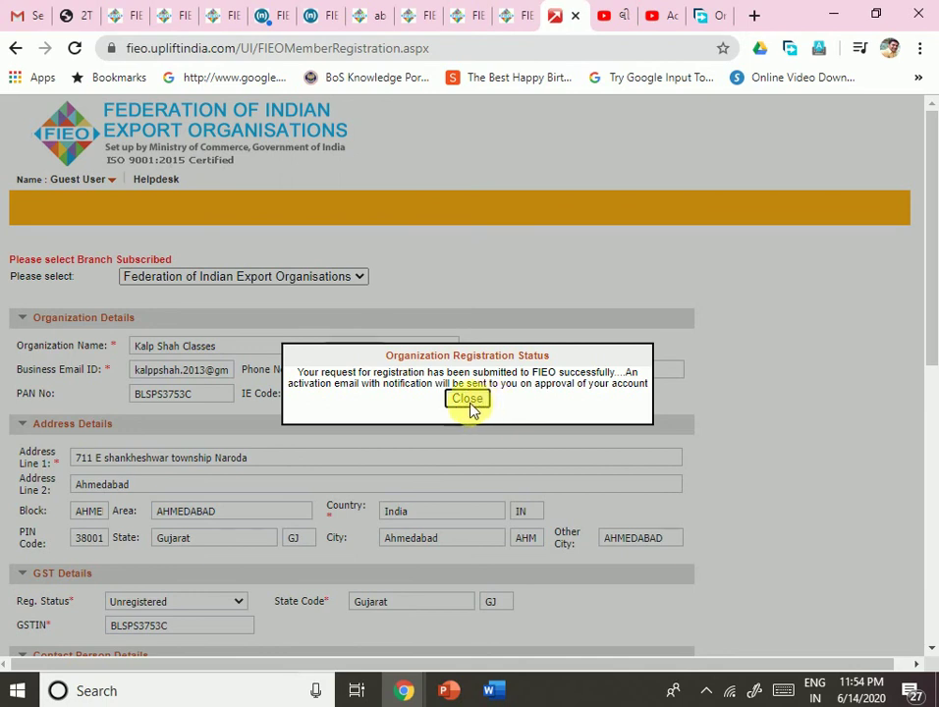
{"action": "left_click", "coordinate": [469, 400]}
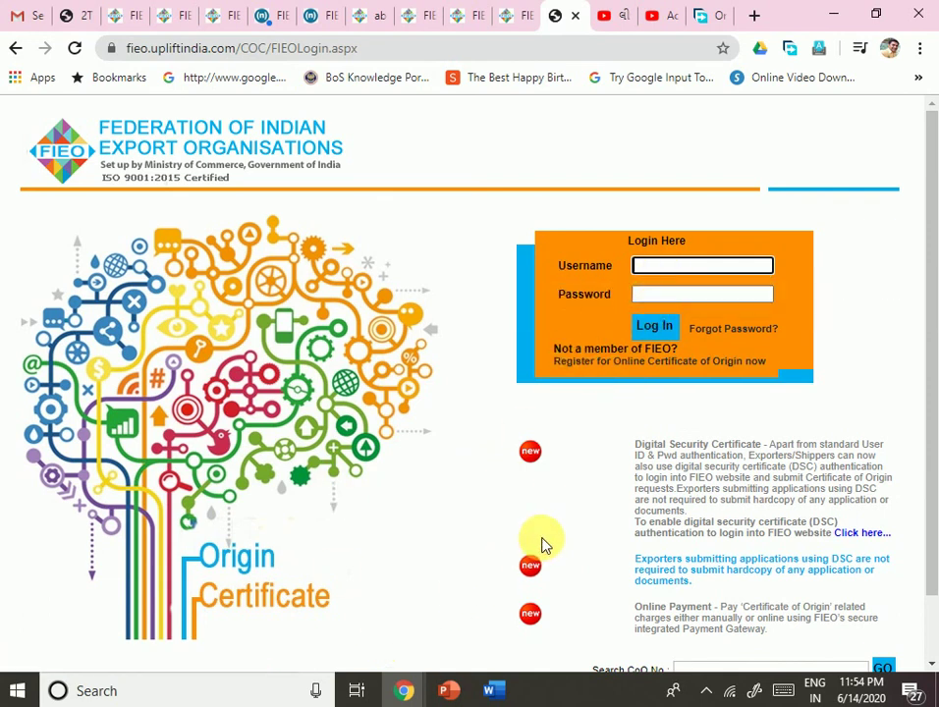
{"action": "scroll", "coordinate": [542, 546], "scroll_direction": "down", "scroll_amount": 1}
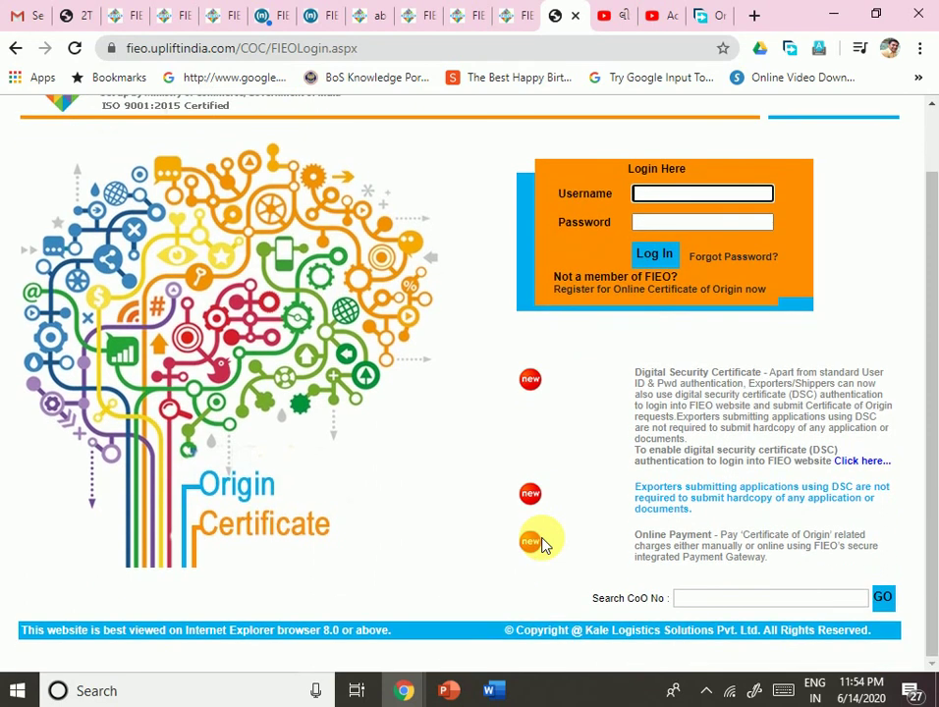